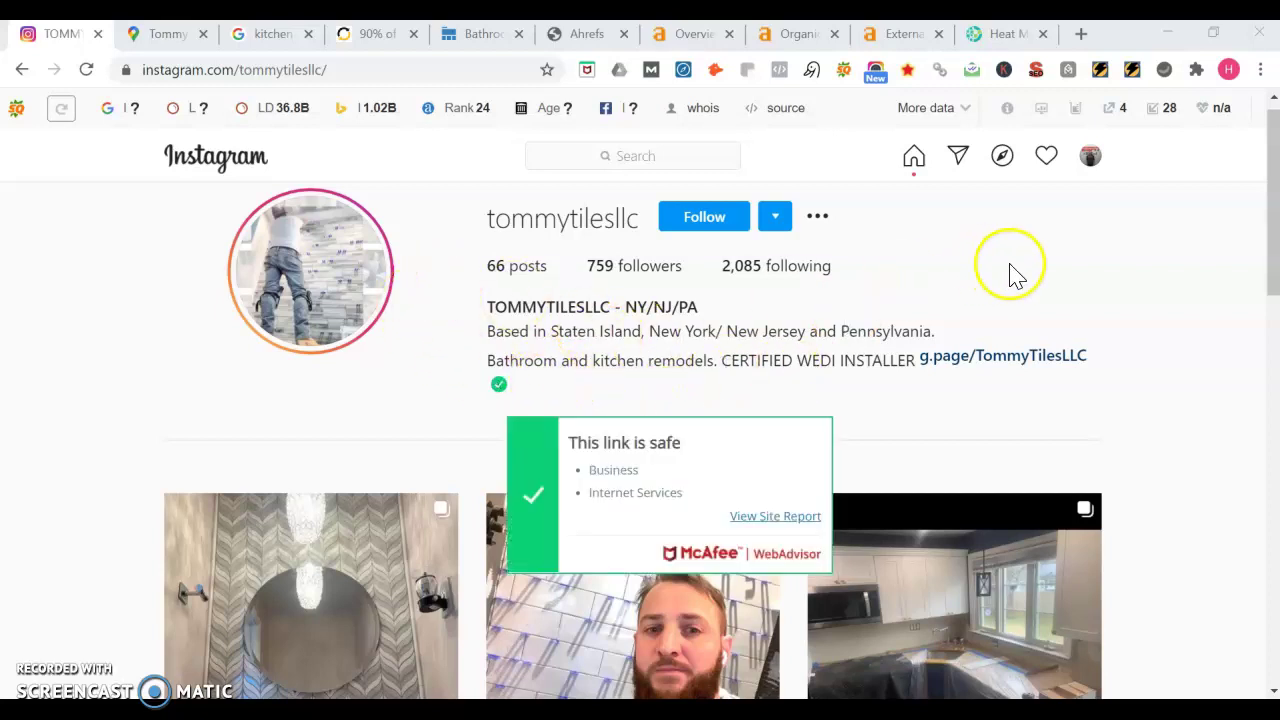
Step: Highlight the business location in the Instagram bio, then clear the selection
click(968, 258)
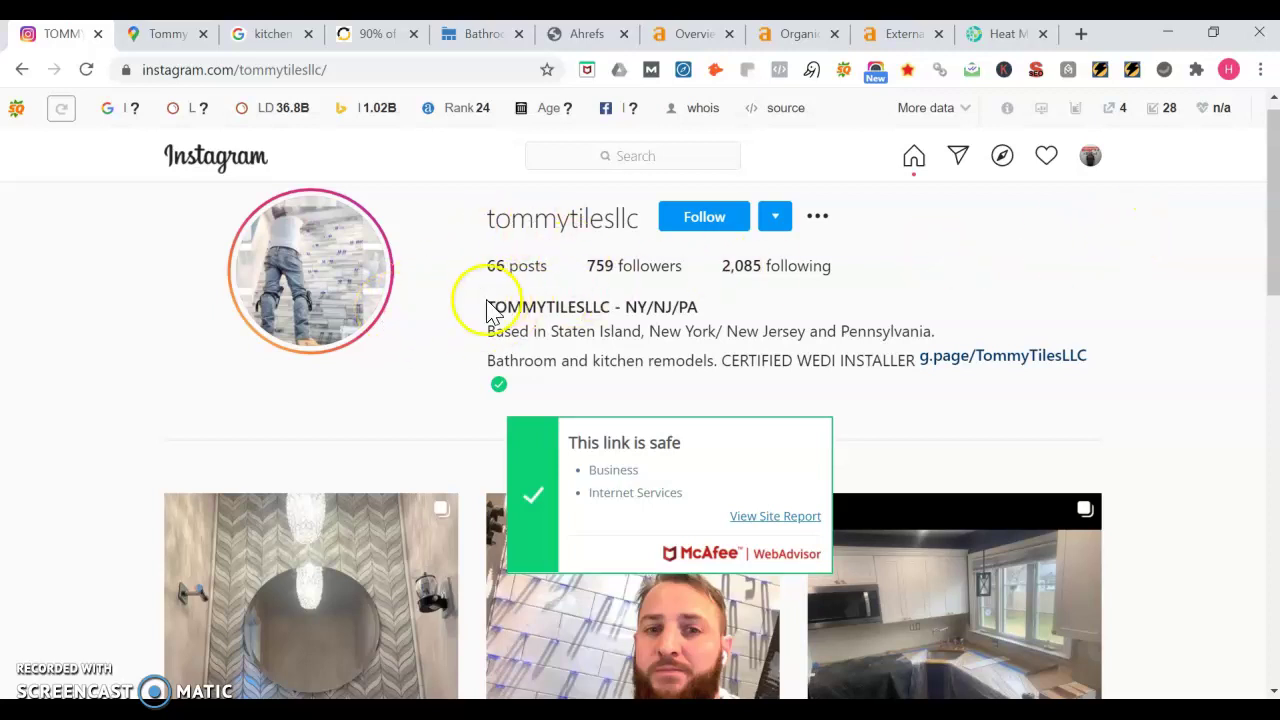
drag(571, 331, 706, 323)
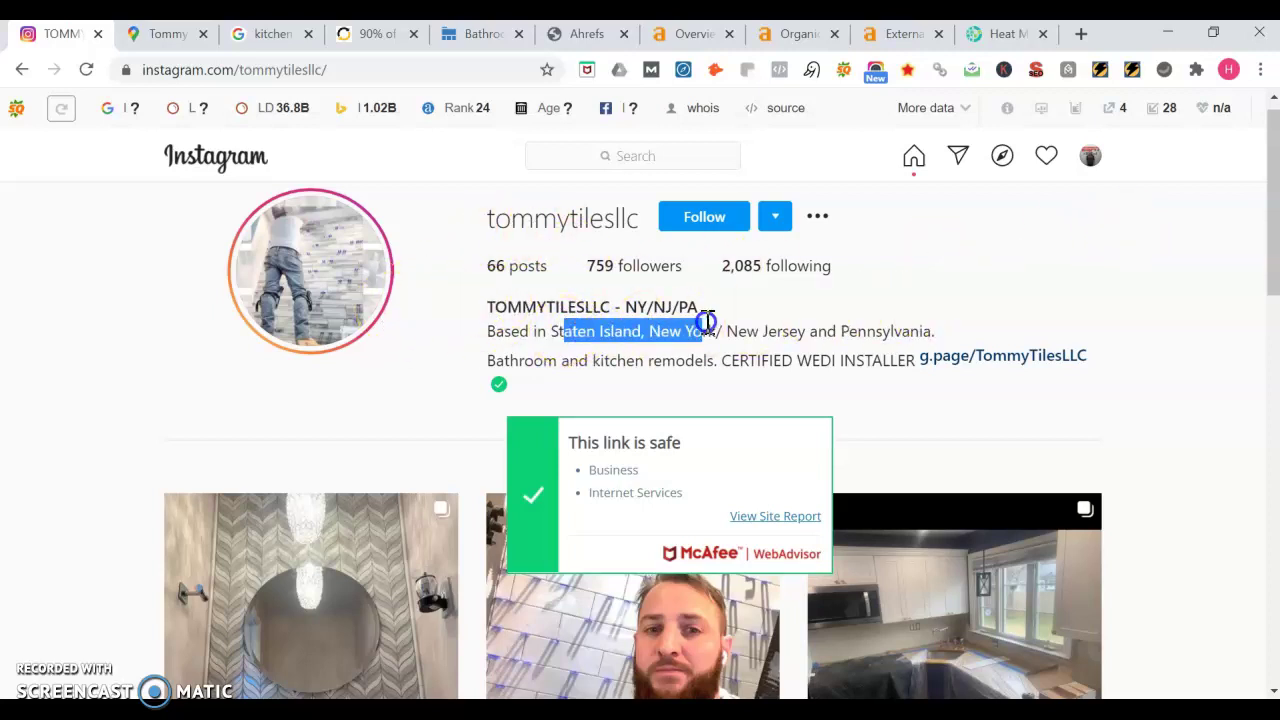
click(645, 331)
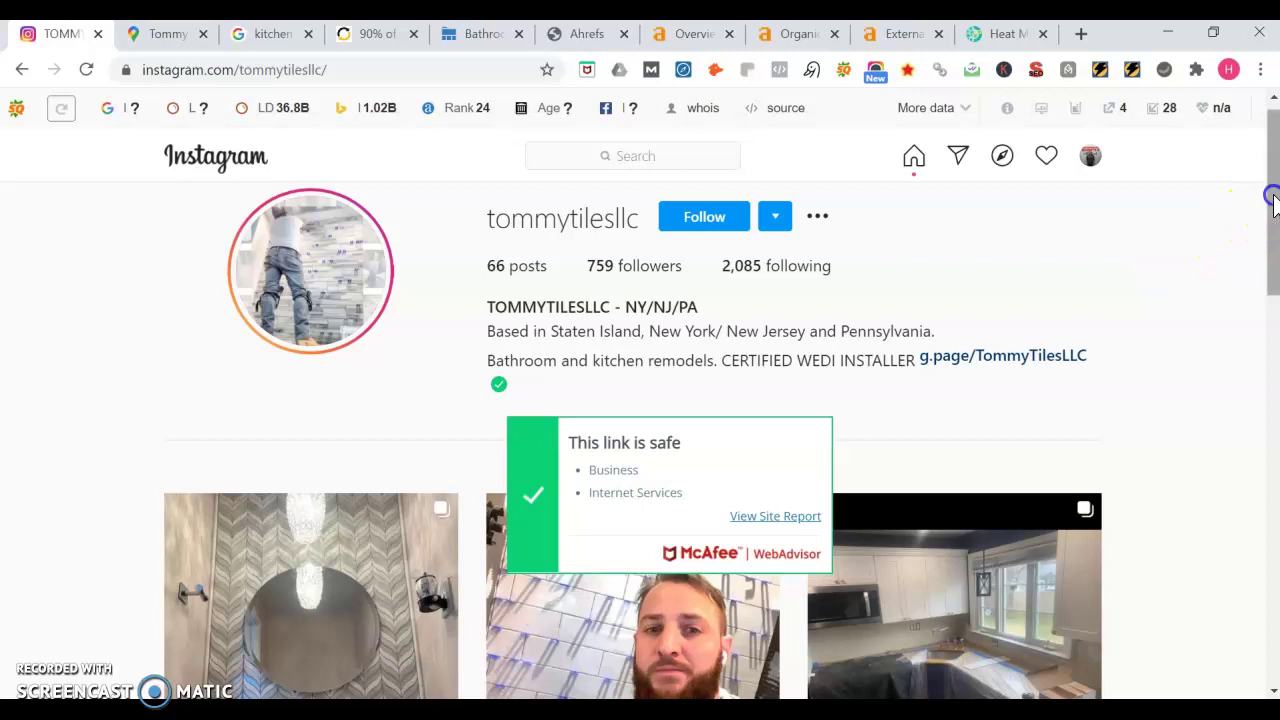
Step: Scroll through the Instagram profile's posts
scroll(1273, 199, down, 1)
scroll(1257, 203, up, 1)
scroll(1262, 205, down, 1)
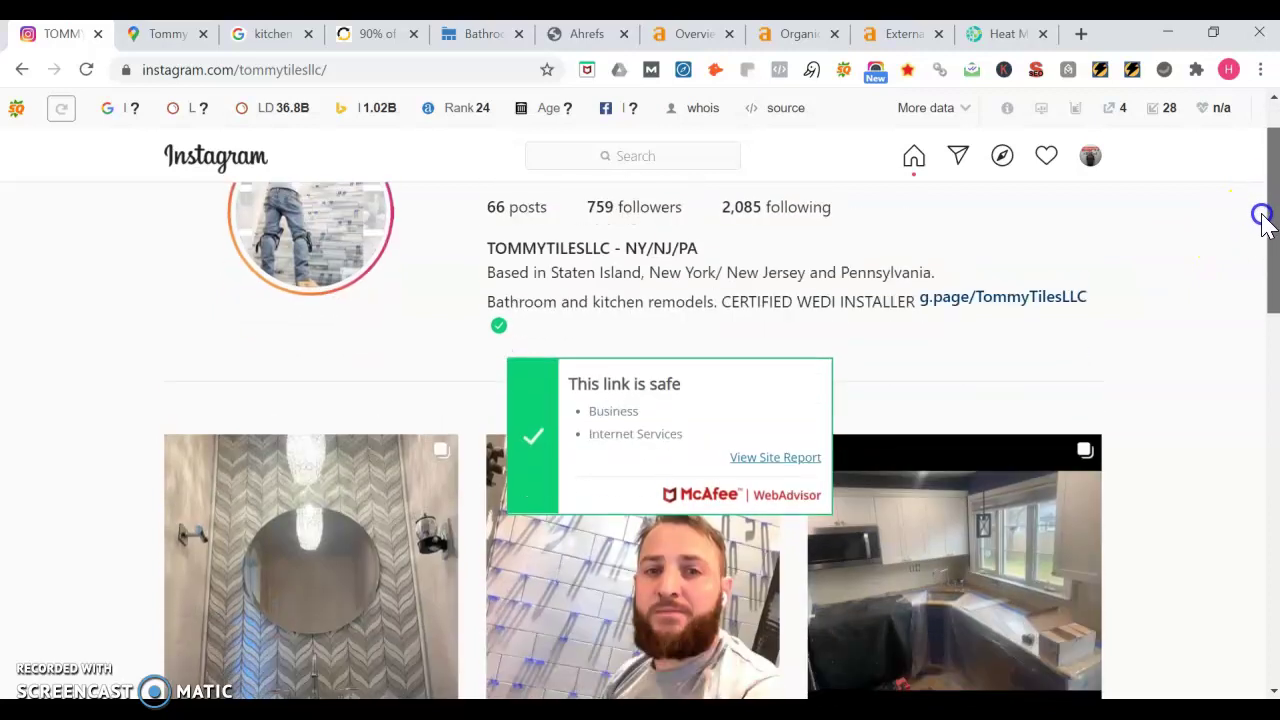
scroll(1262, 240, down, 1)
drag(1261, 245, 1247, 305)
scroll(1245, 320, down, 3)
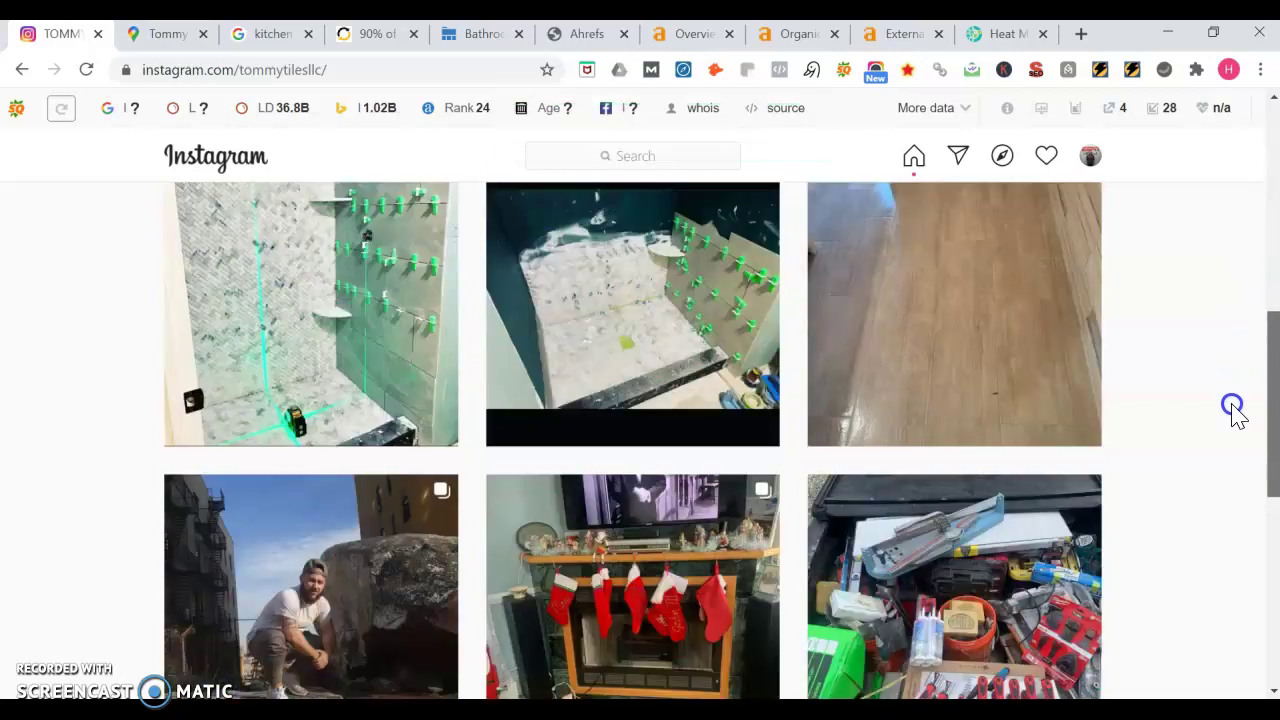
scroll(1237, 430, down, 5)
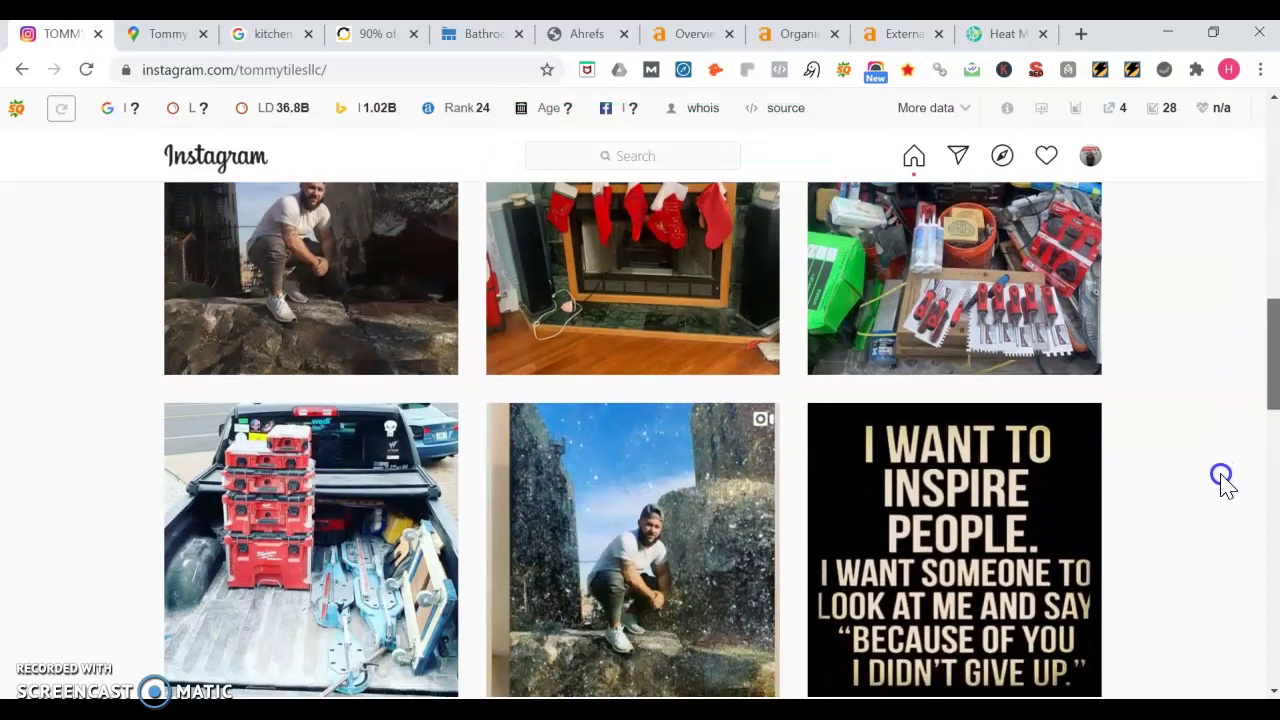
scroll(1210, 512, down, 2)
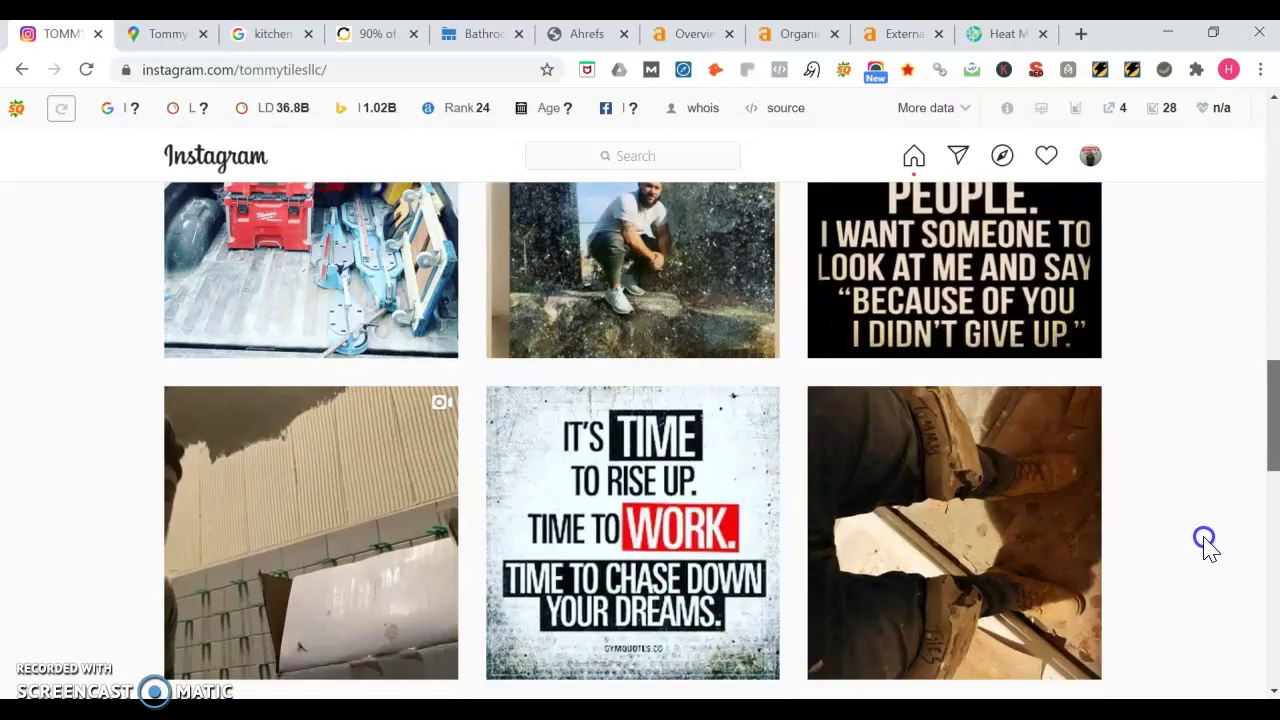
scroll(1207, 553, down, 4)
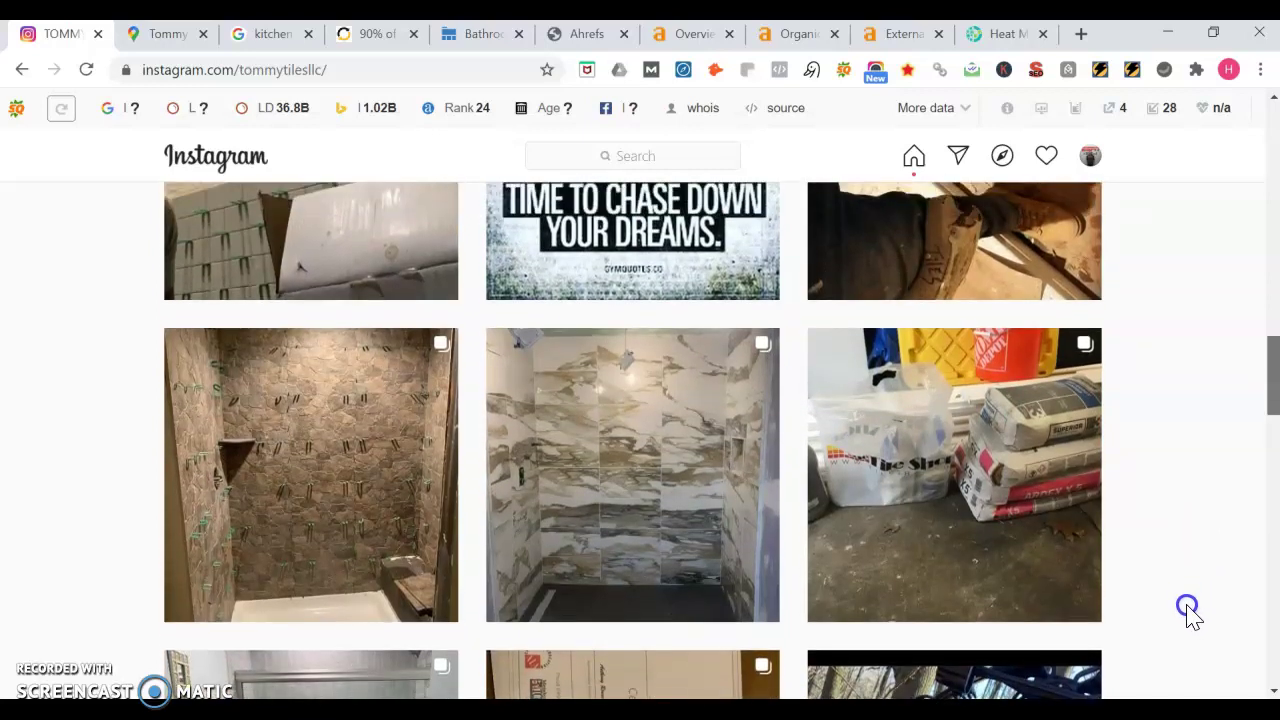
scroll(1186, 612, down, 3)
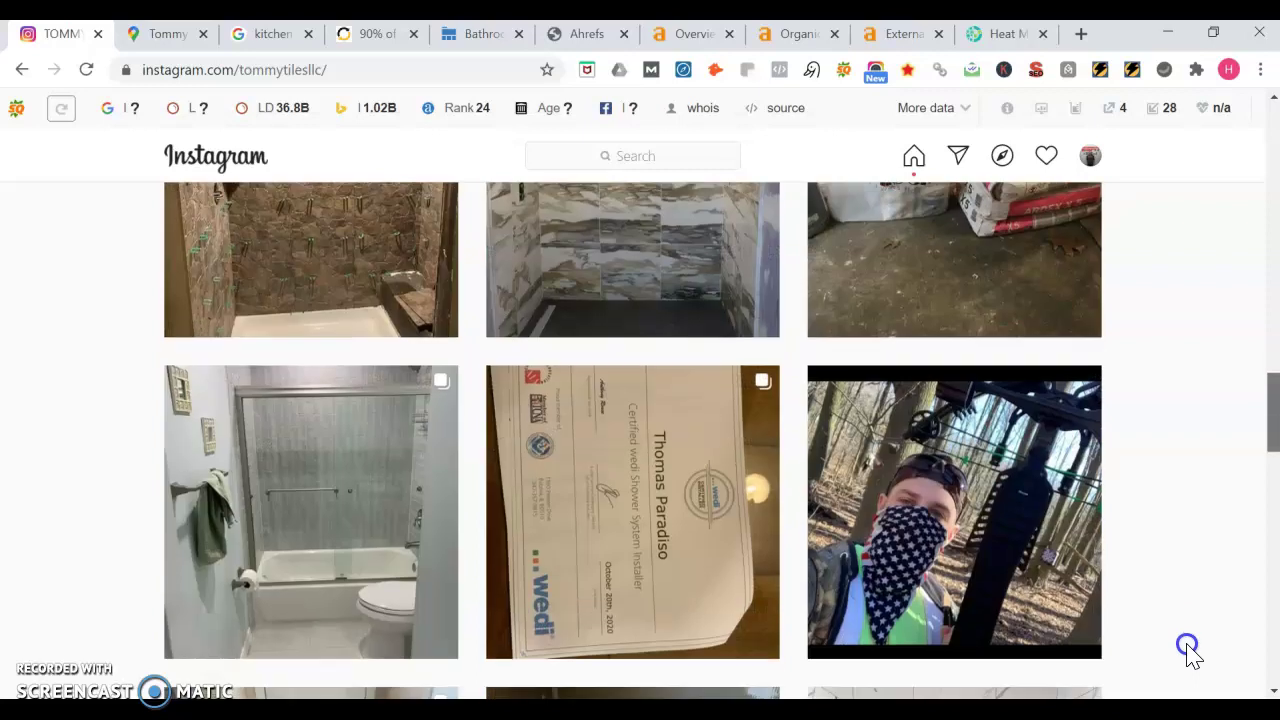
scroll(1188, 650, down, 5)
scroll(632, 440, down, 3)
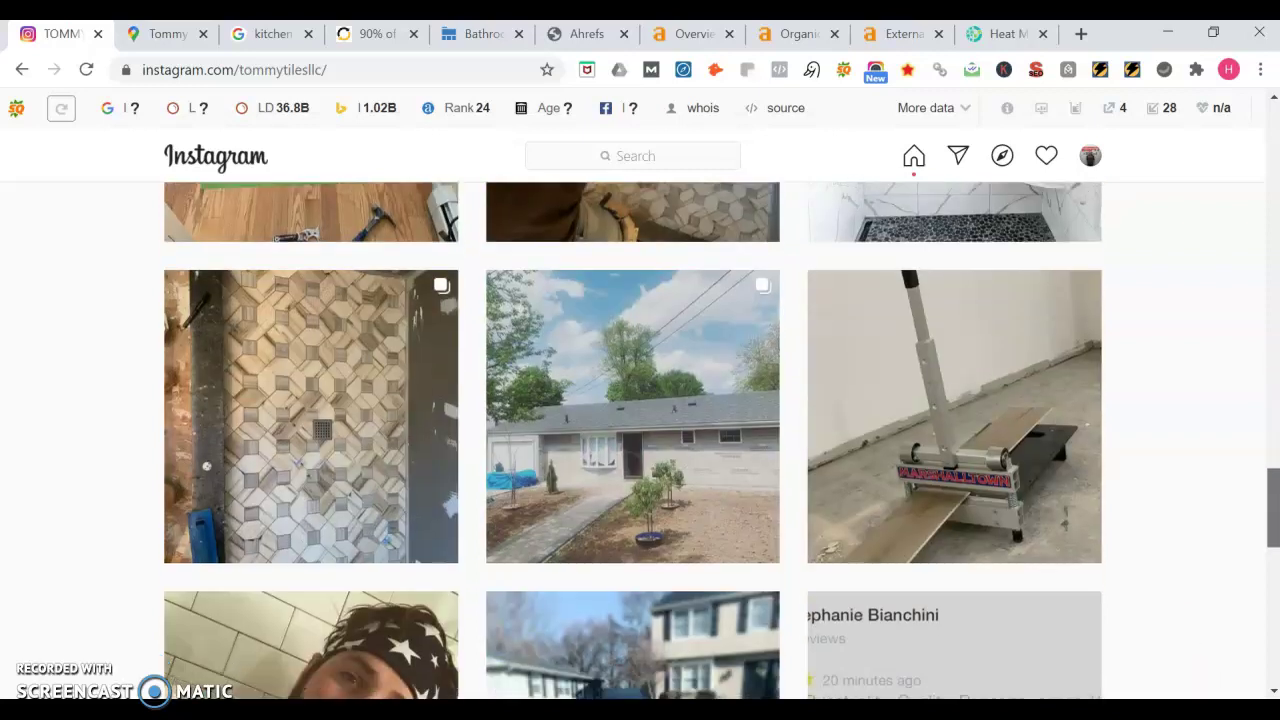
scroll(632, 440, up, 1)
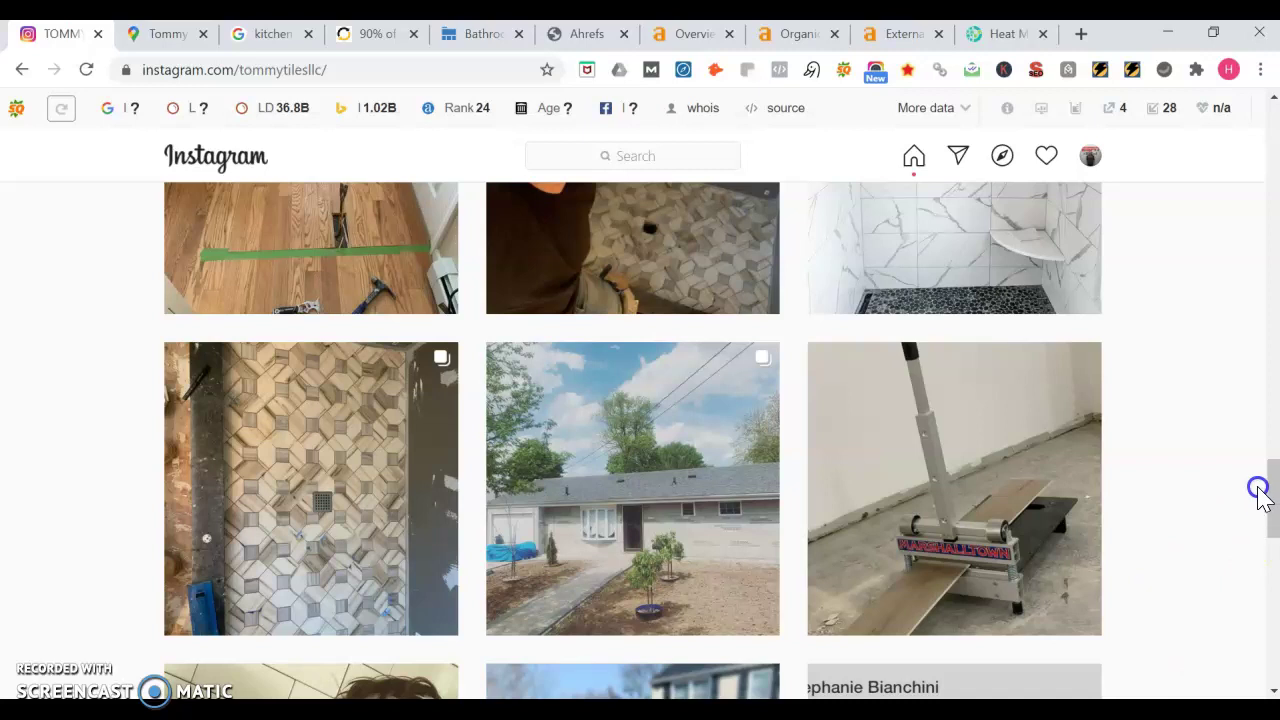
drag(1265, 490, 1217, 262)
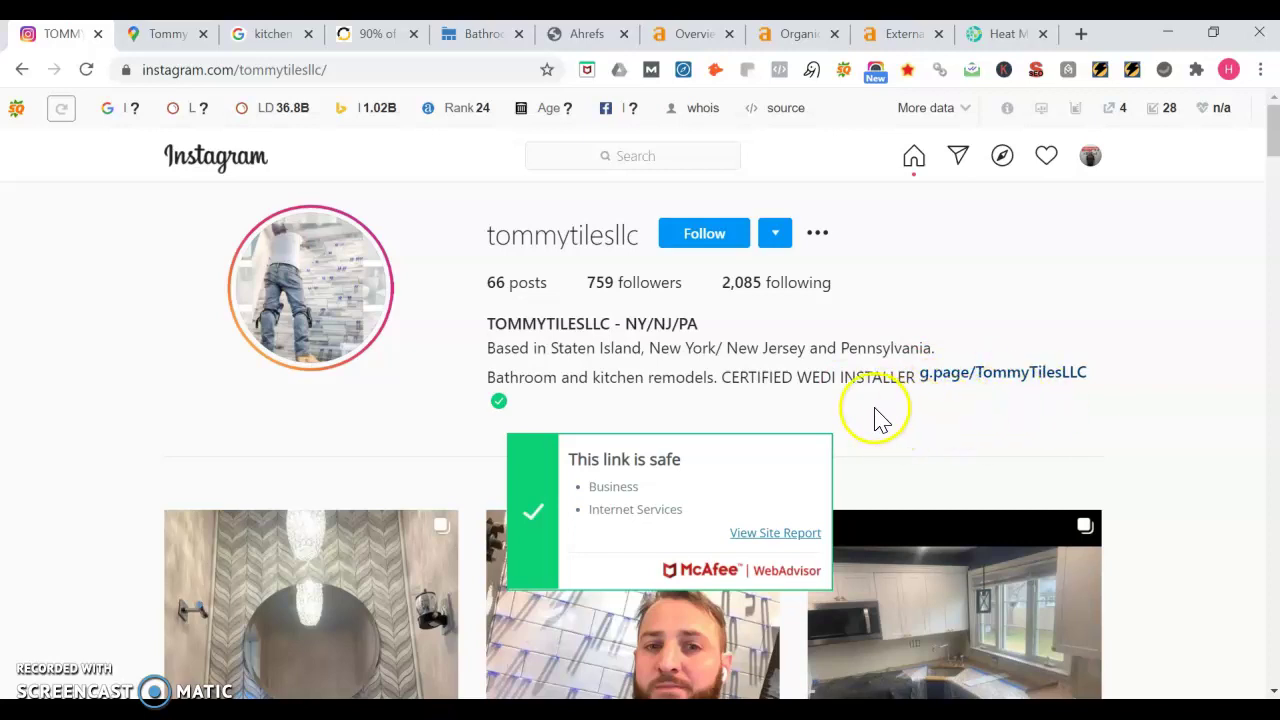
Step: Show the Tommy tiles LLC Maps listing's photos and 5.0 review summary
click(162, 34)
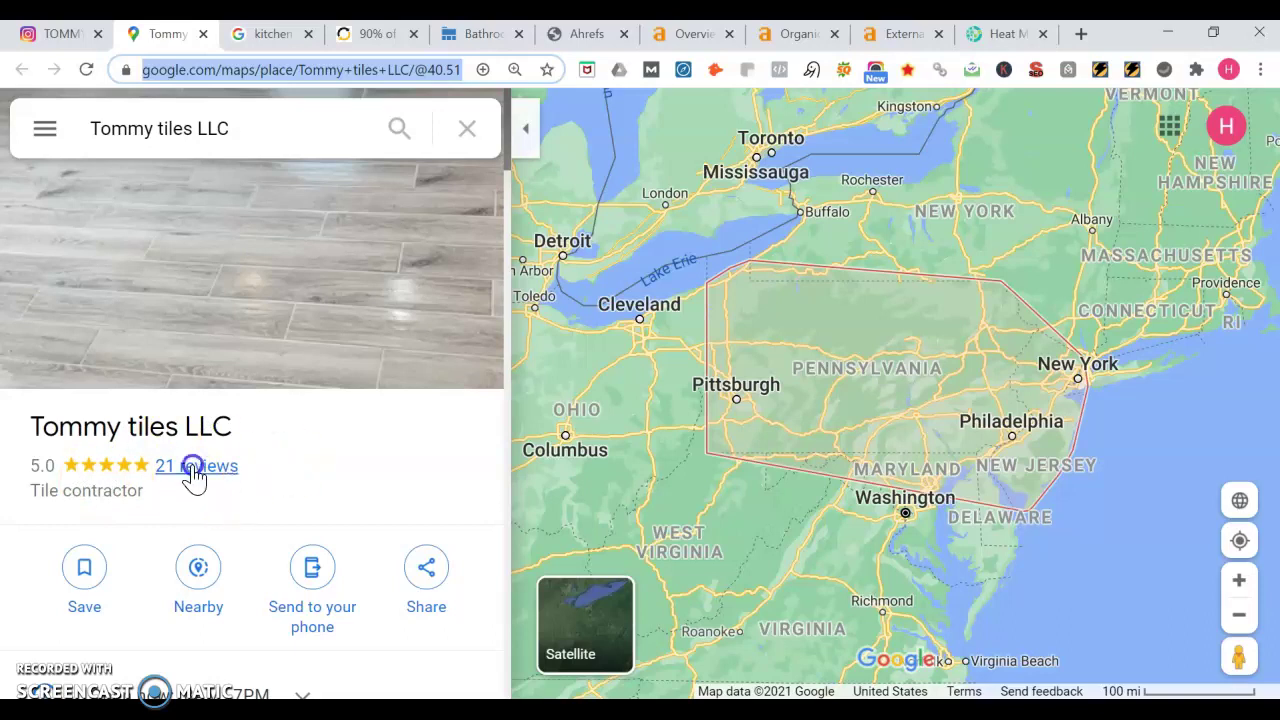
click(506, 148)
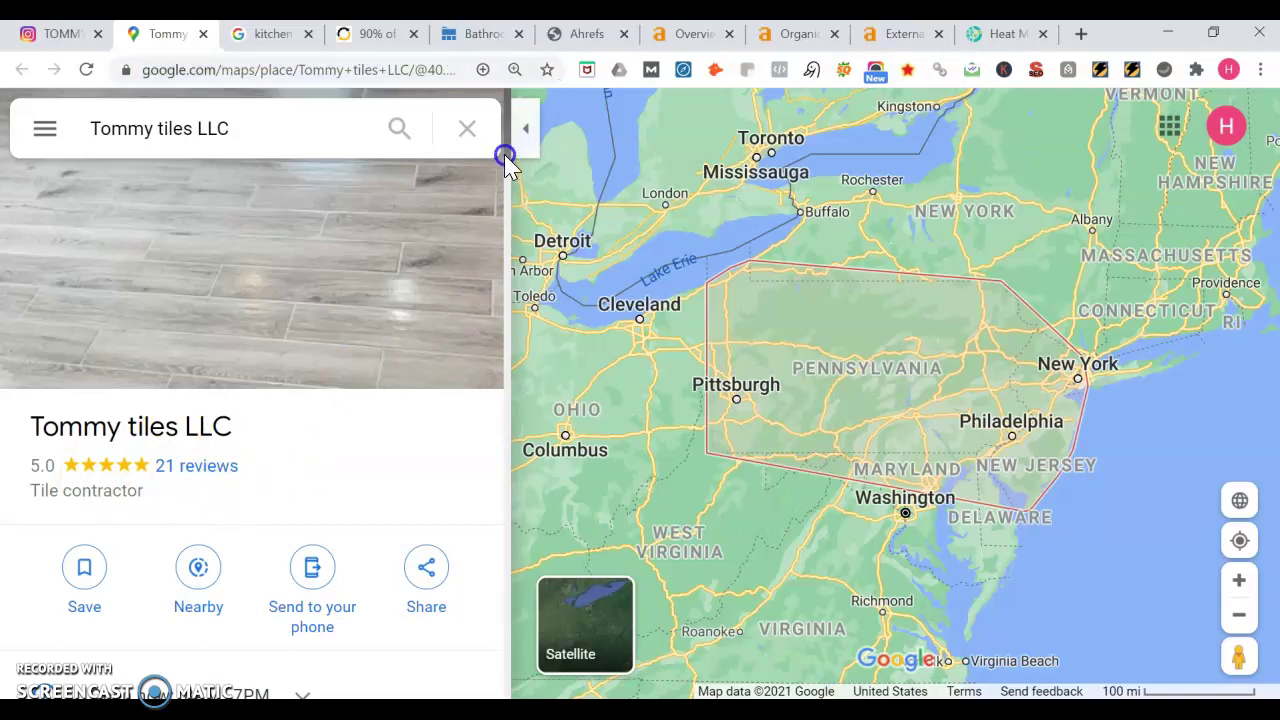
scroll(506, 199, down, 10)
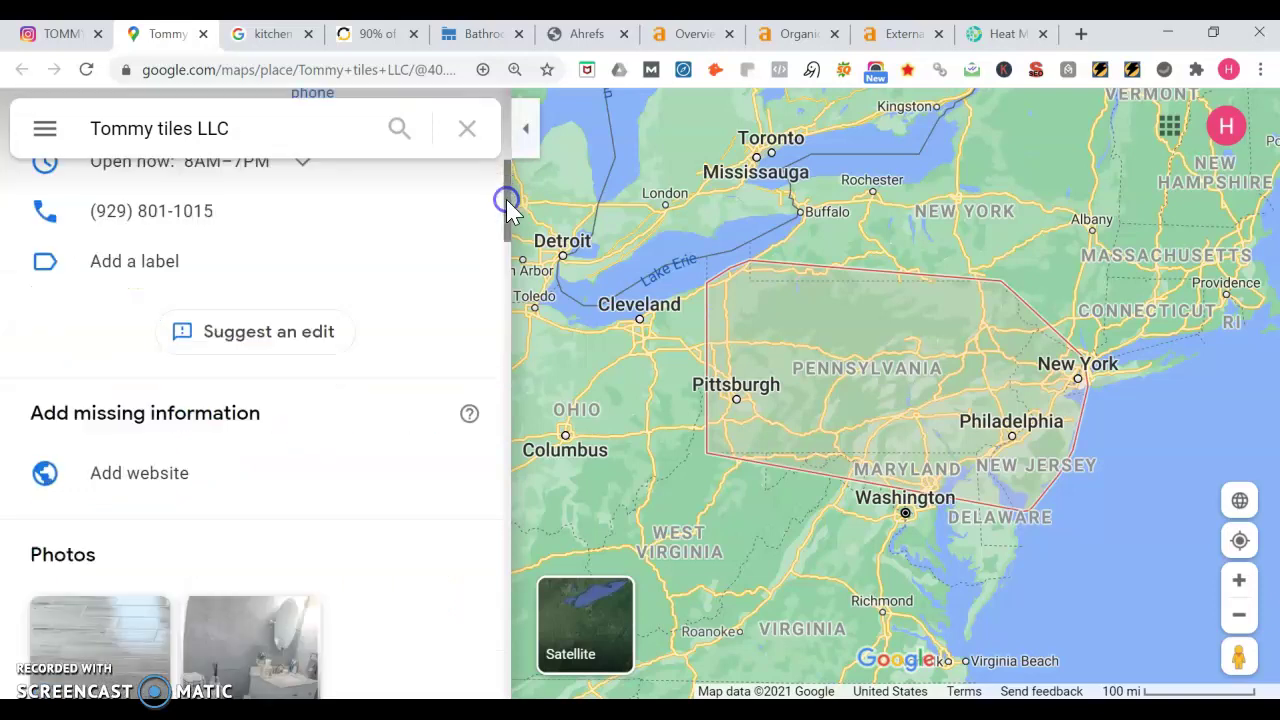
Step: Scroll through the 'kitchen remodeling staten island ny' search results
click(258, 40)
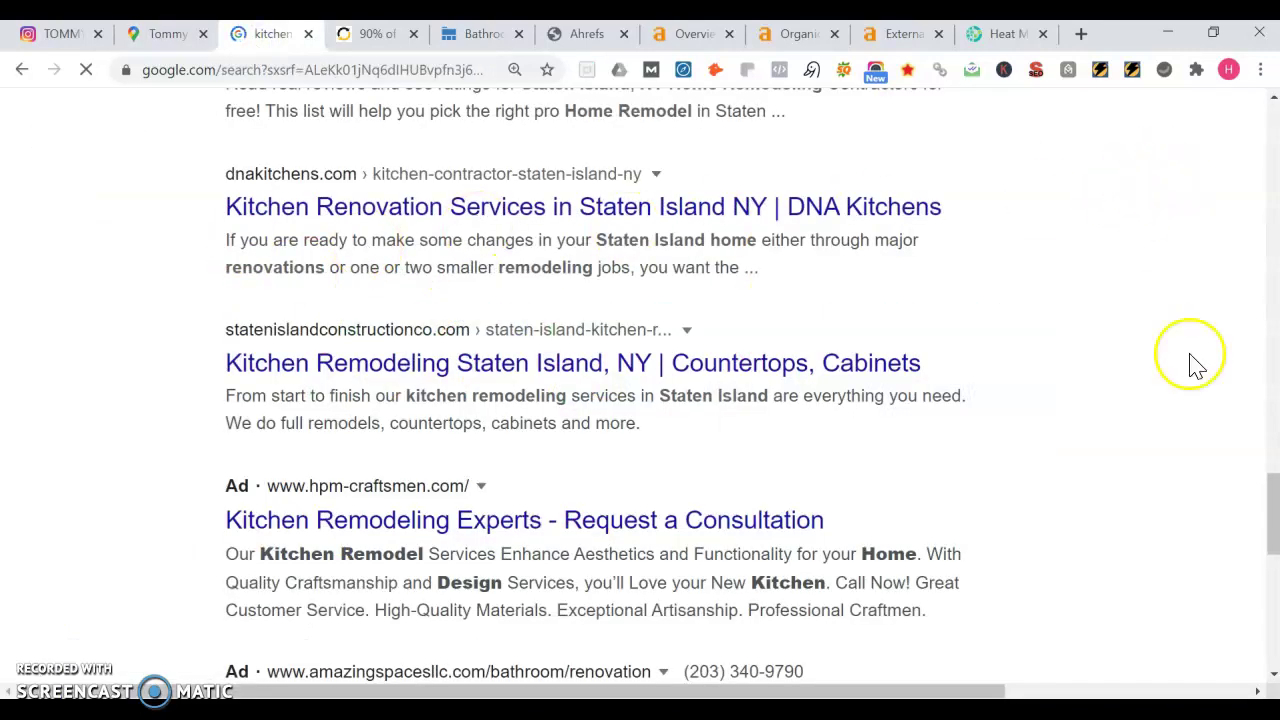
drag(1271, 500, 1223, 94)
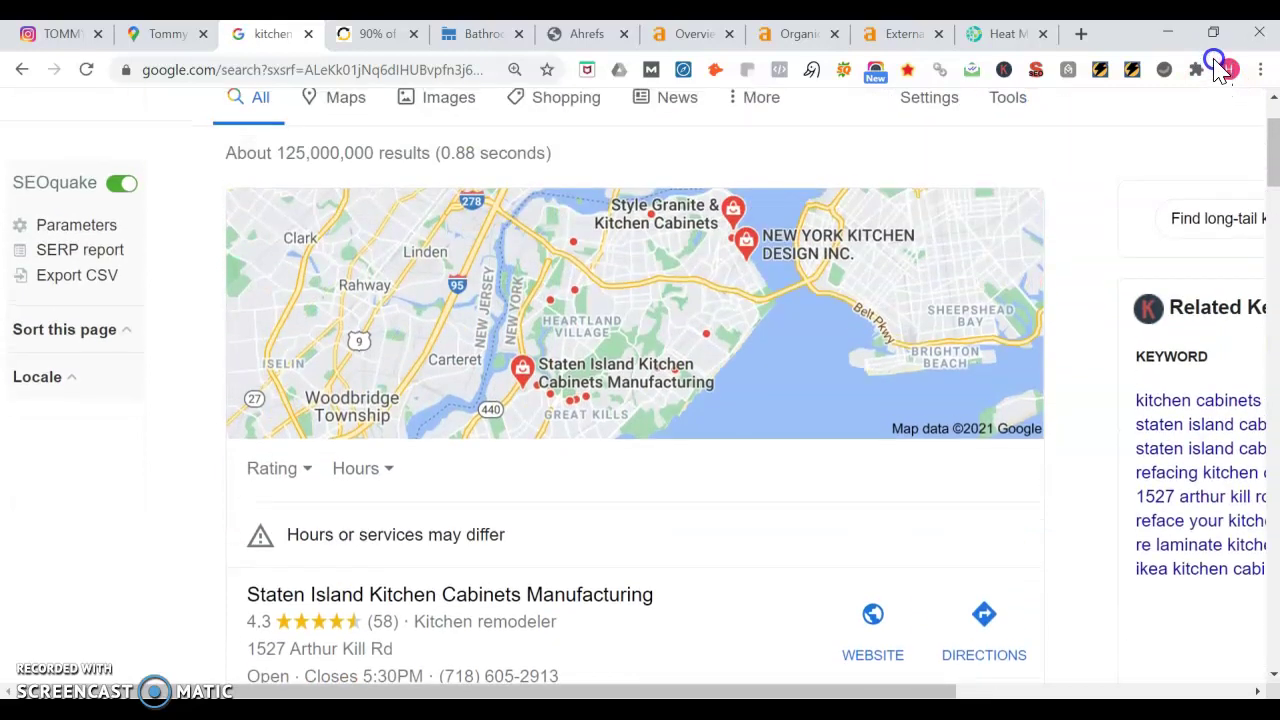
scroll(1223, 94, down, 3)
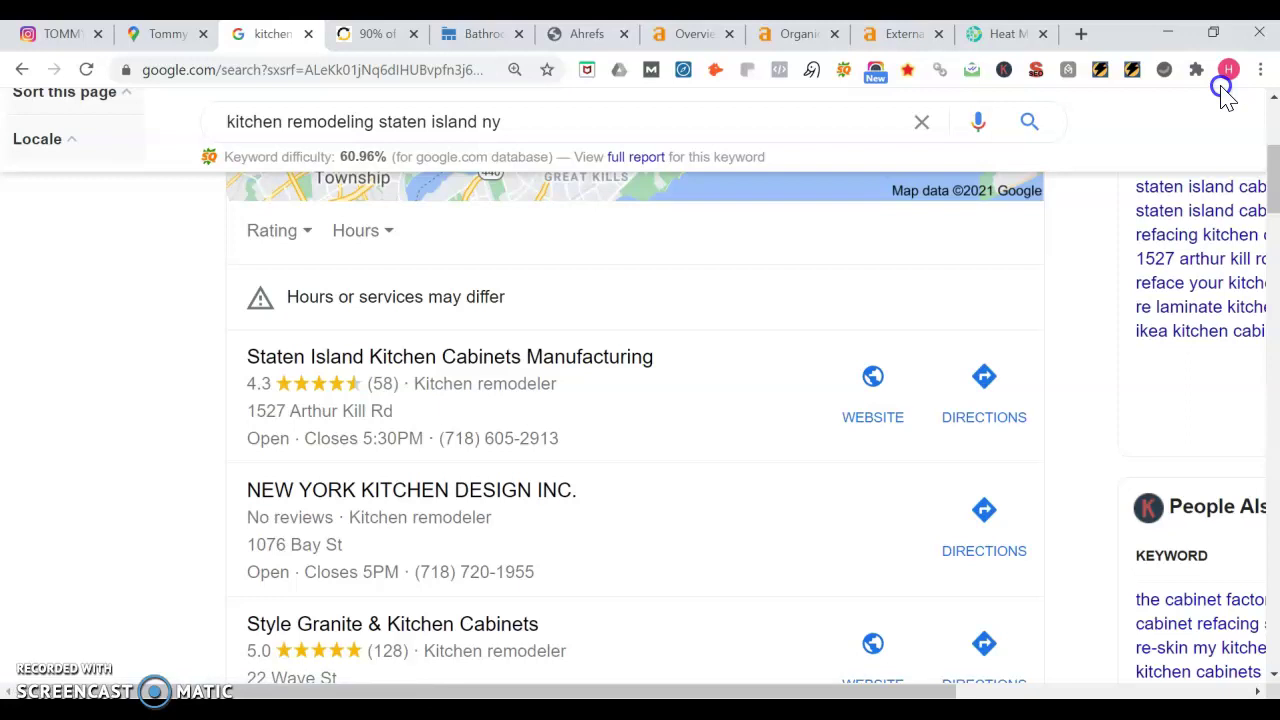
scroll(1223, 94, down, 3)
scroll(1233, 122, up, 1)
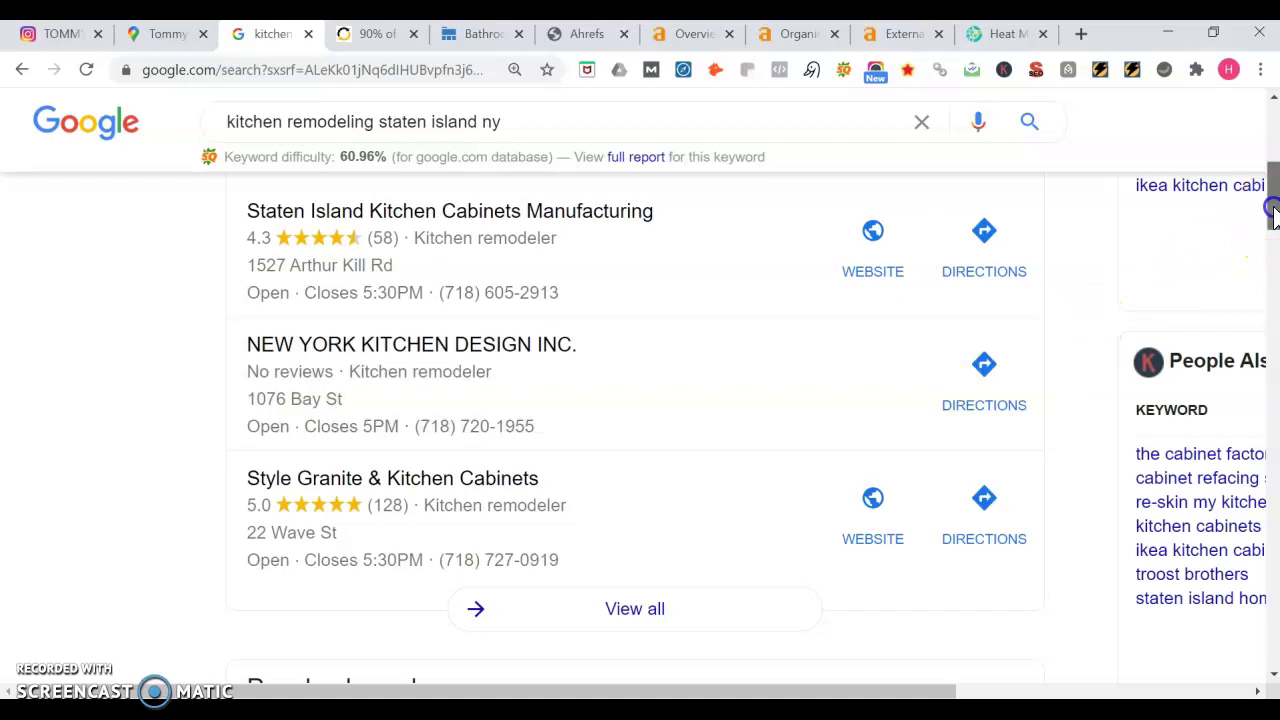
drag(1272, 210, 1275, 258)
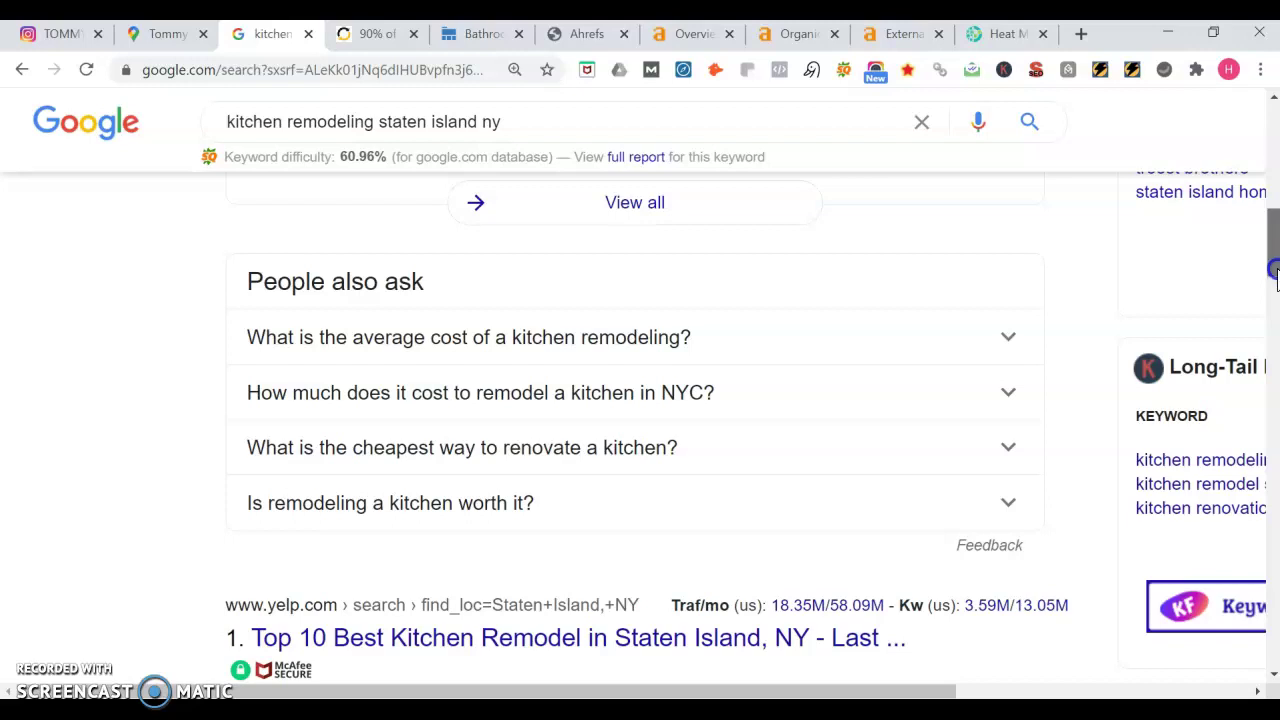
drag(1274, 272, 1274, 372)
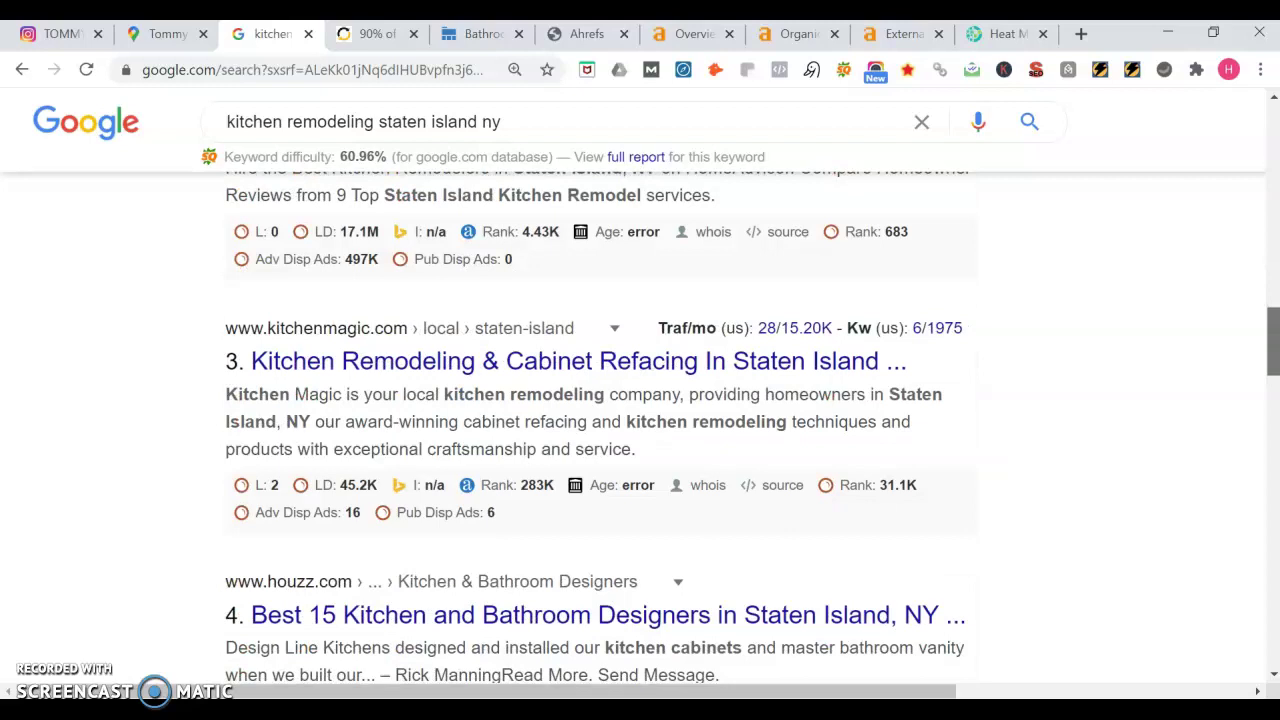
drag(1274, 360, 1261, 443)
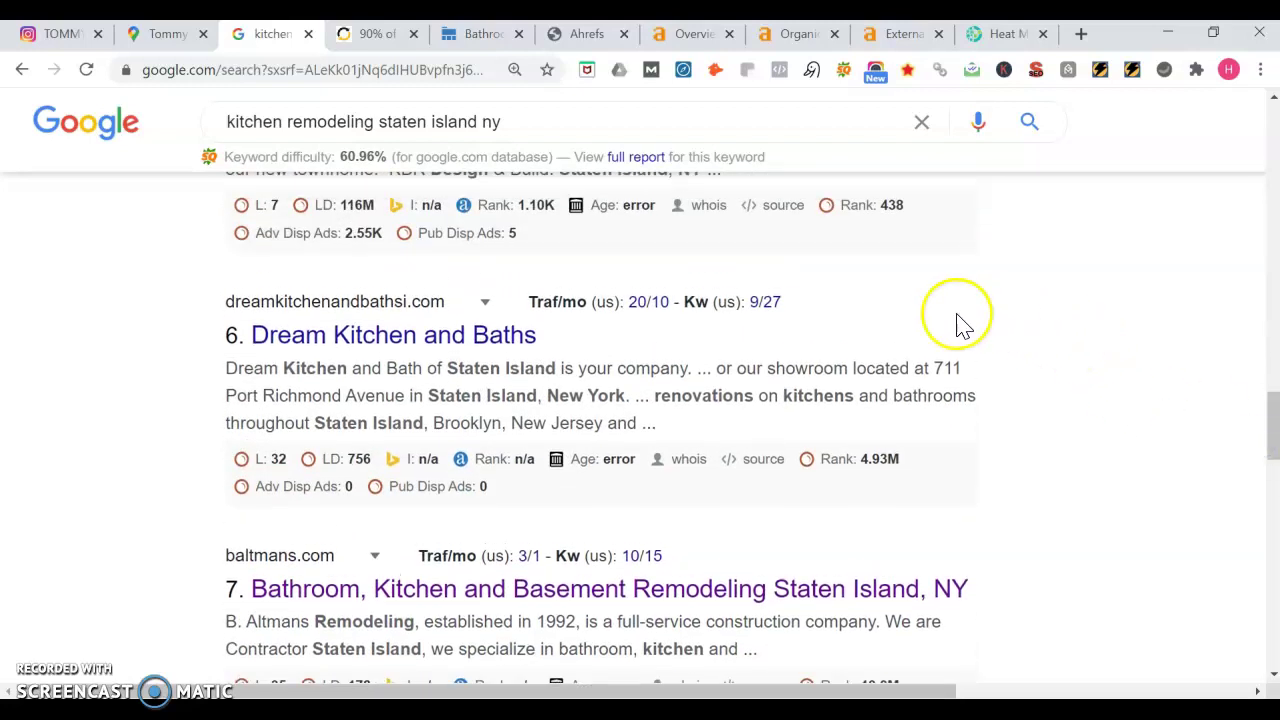
Step: Open Dream Kitchen and Baths in a background tab and close the baltmans.com page
middle_click(483, 352)
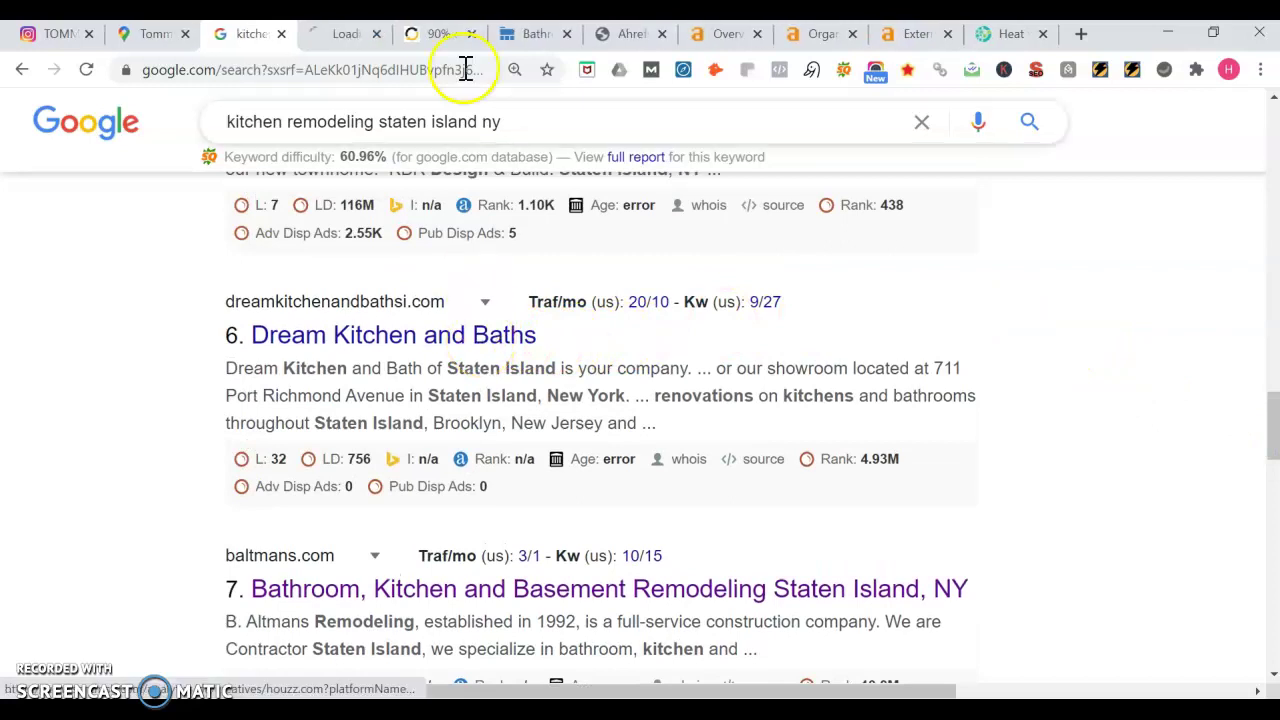
click(565, 36)
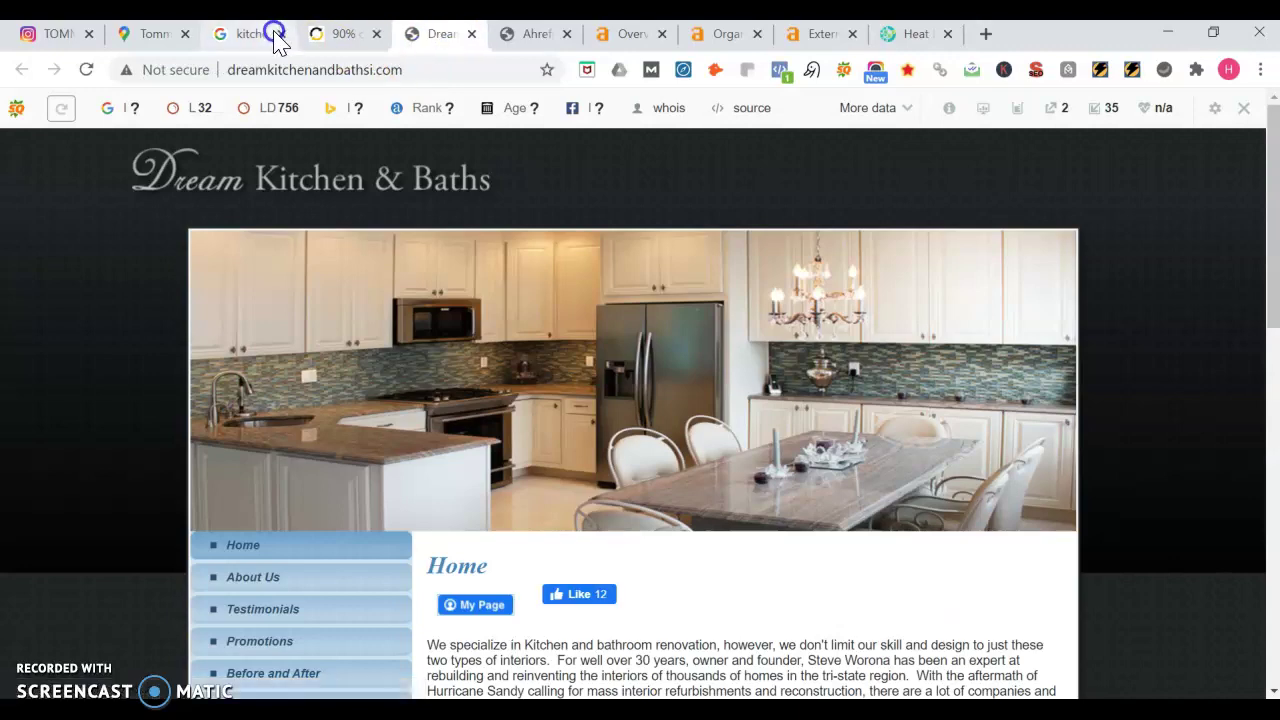
click(271, 36)
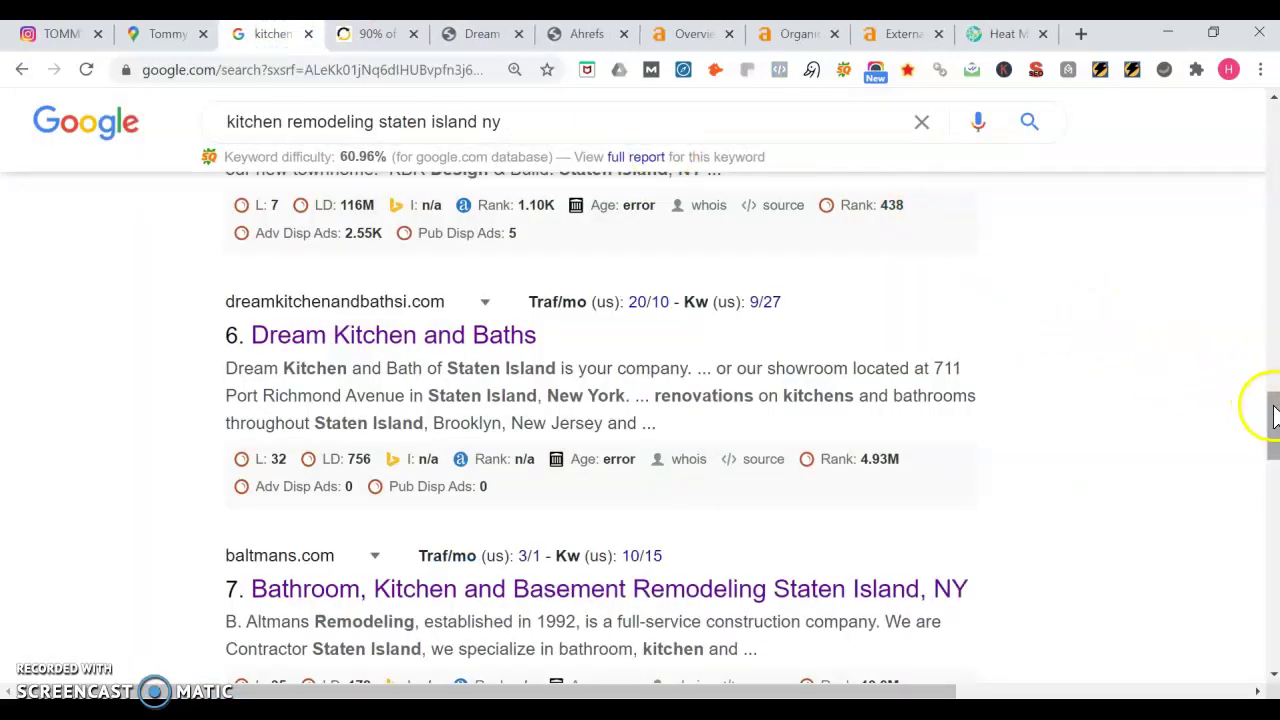
drag(1273, 415, 1256, 553)
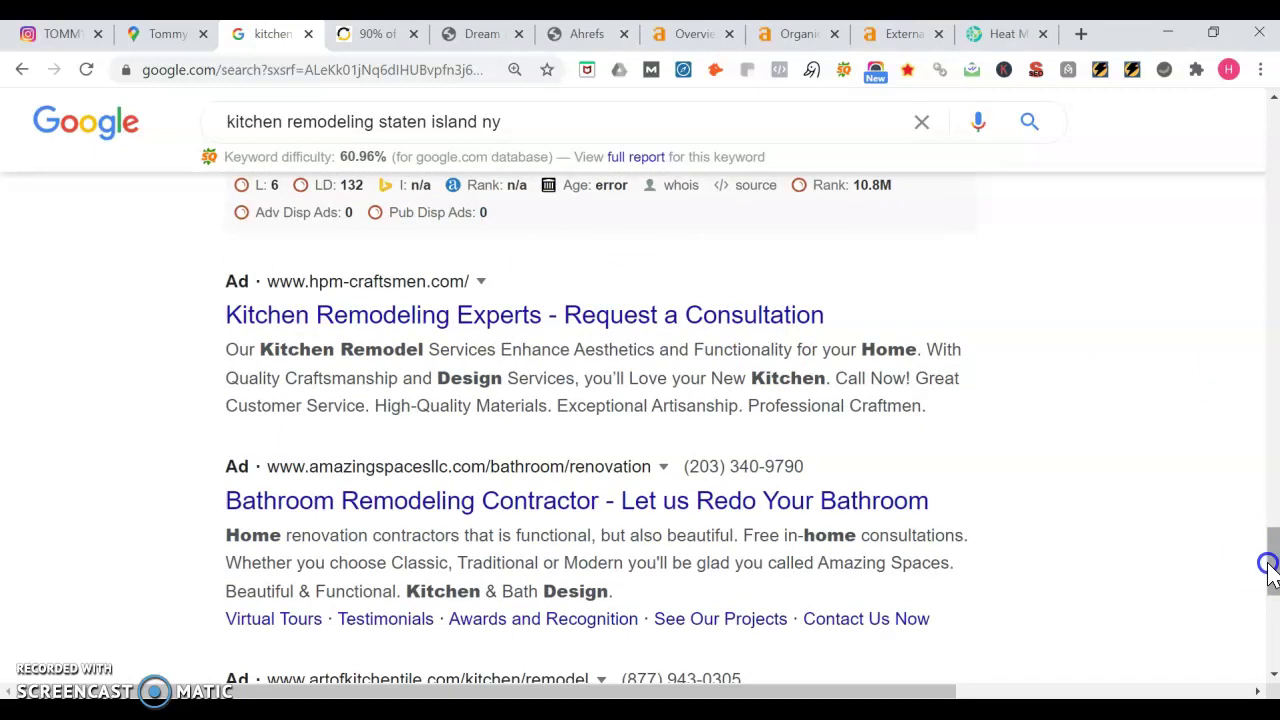
mouse_move(1268, 567)
mouse_down()
mouse_move(1271, 608)
mouse_move(1270, 555)
mouse_up()
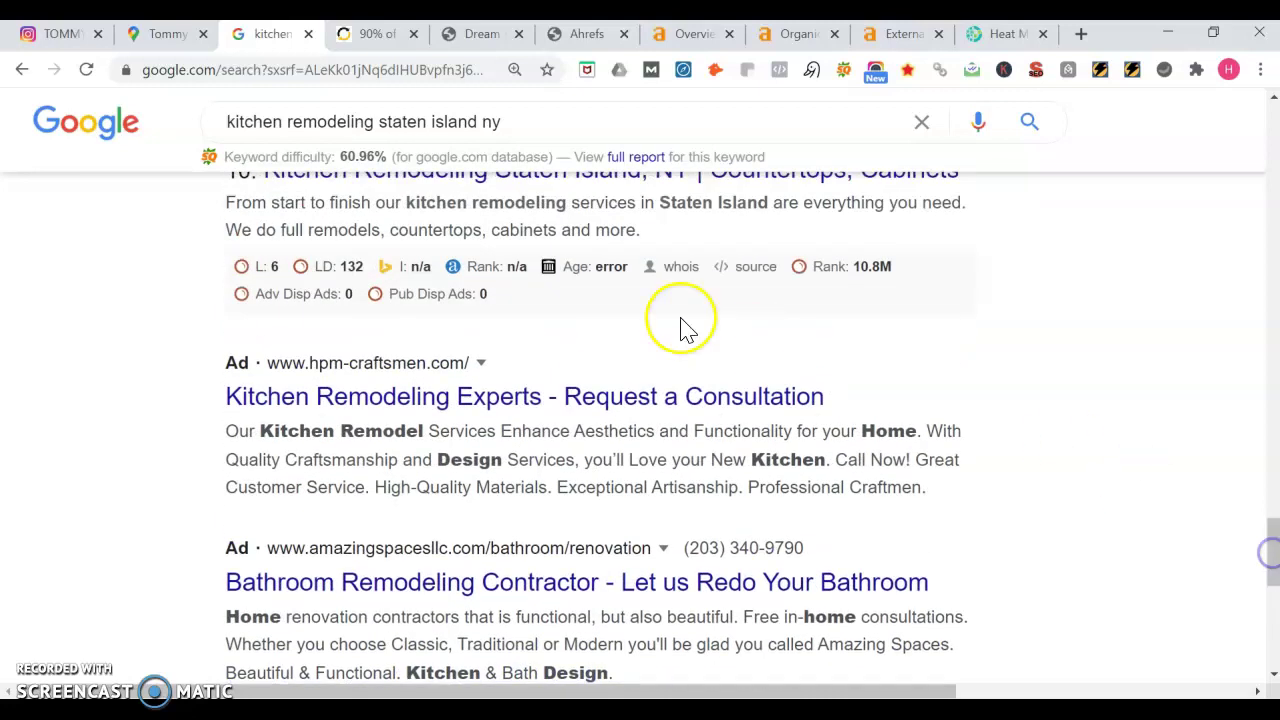
Step: Show the article's rank-versus-traffic table (rank 1: 32.5%) and close the Organic and External tabs
click(384, 40)
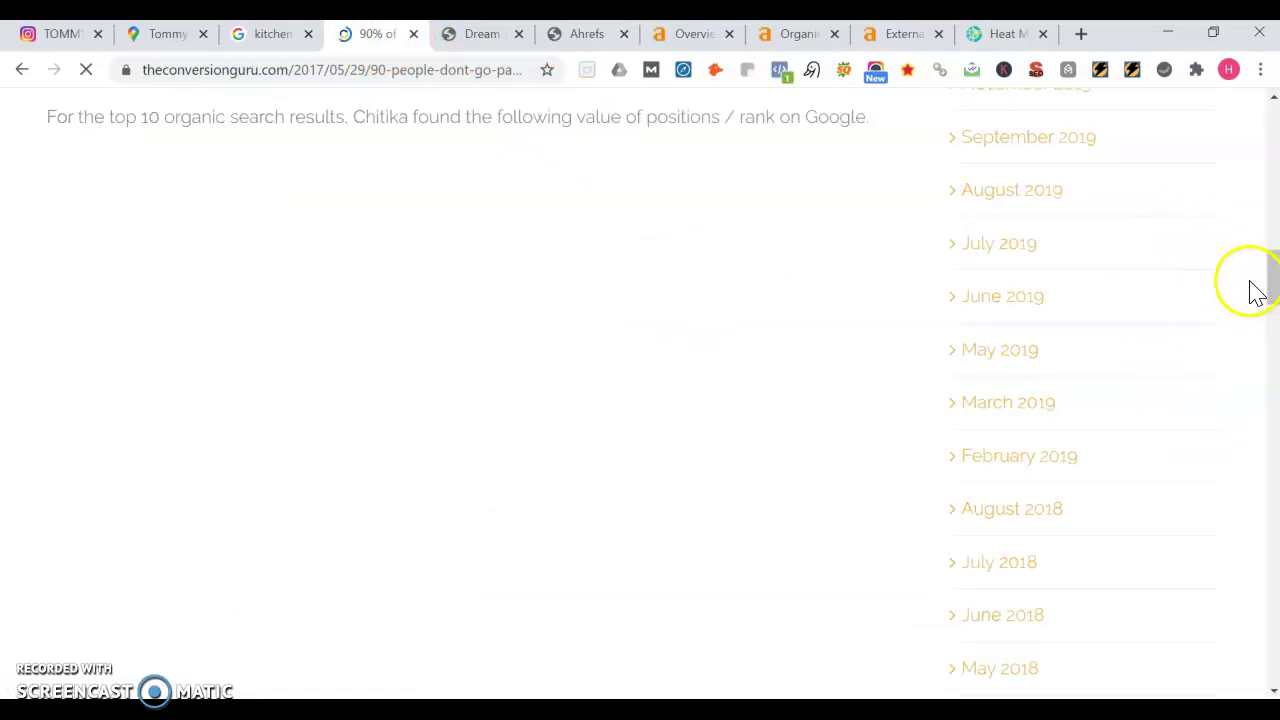
drag(1270, 280, 1257, 308)
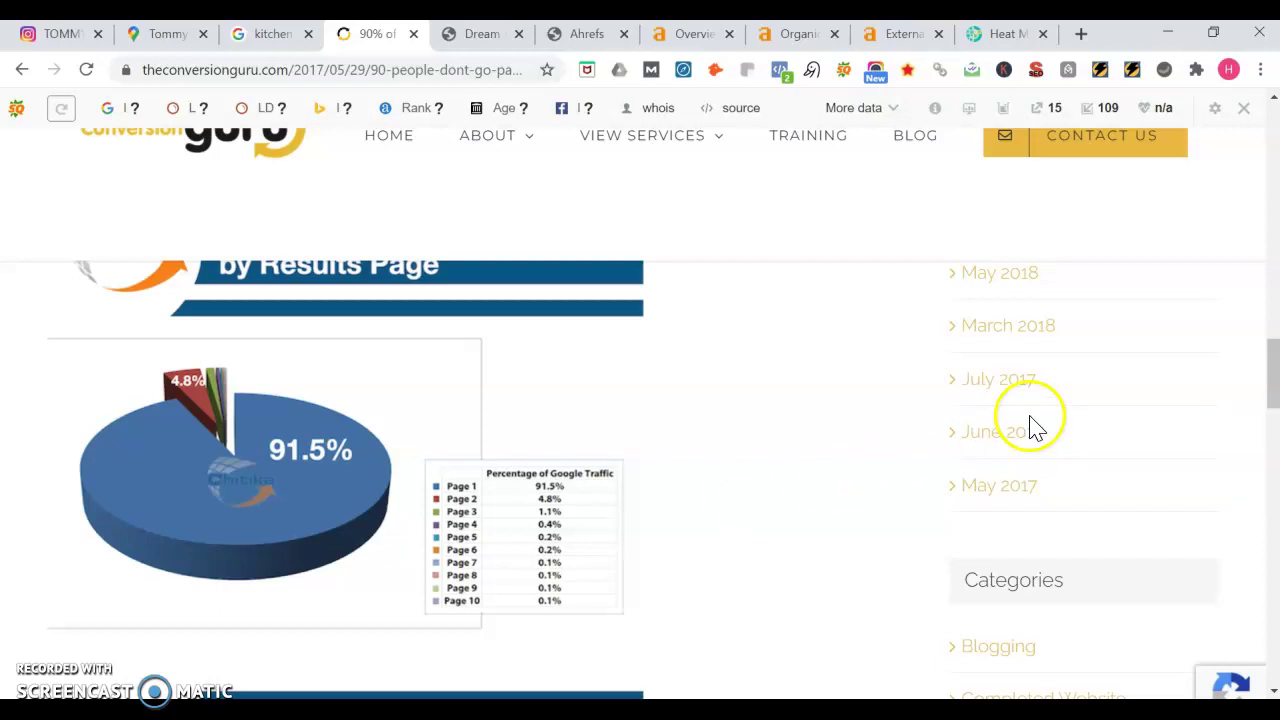
drag(1272, 378, 1257, 326)
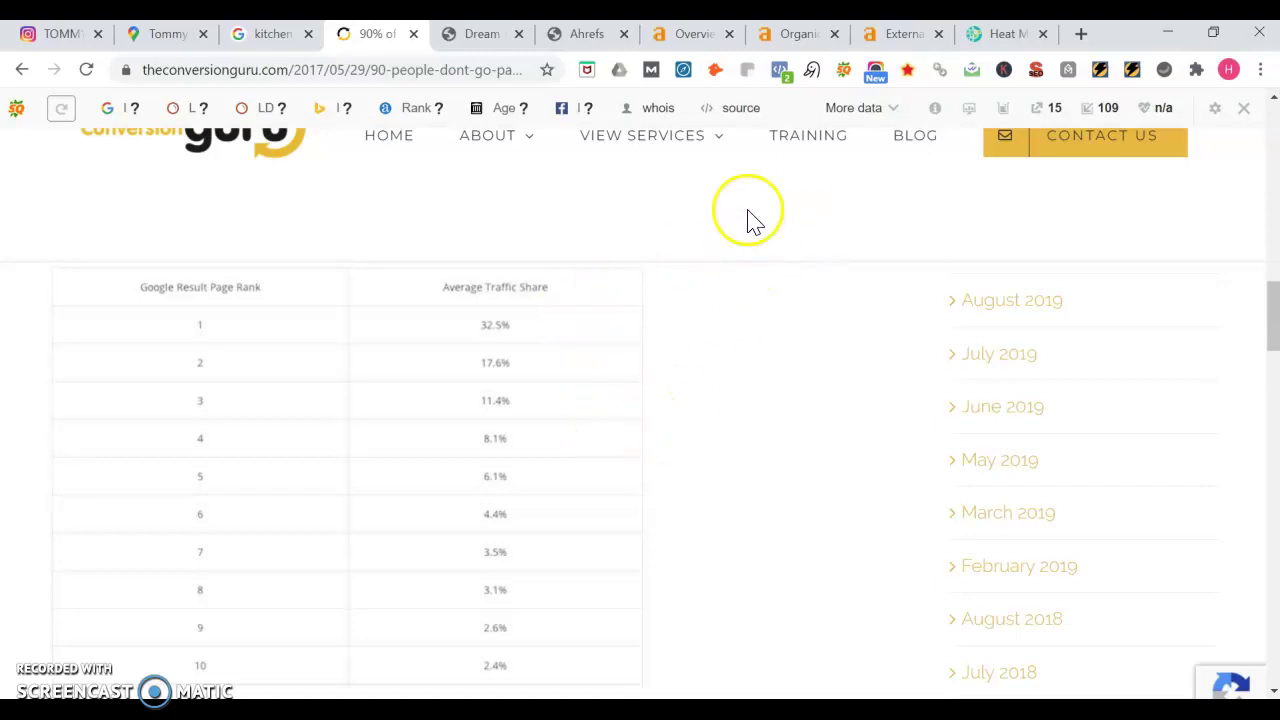
click(834, 34)
click(834, 34)
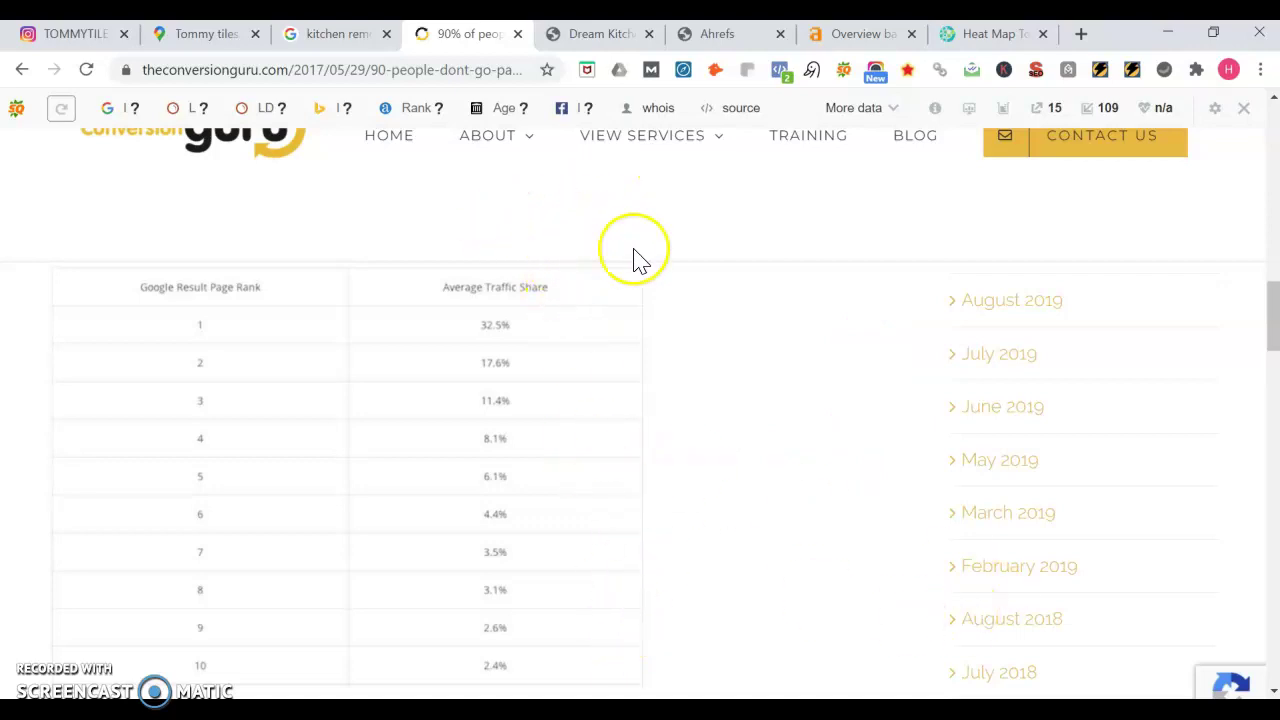
Step: Scroll the Dream Kitchen & Baths home page down to the 2021 footer and back up
click(600, 34)
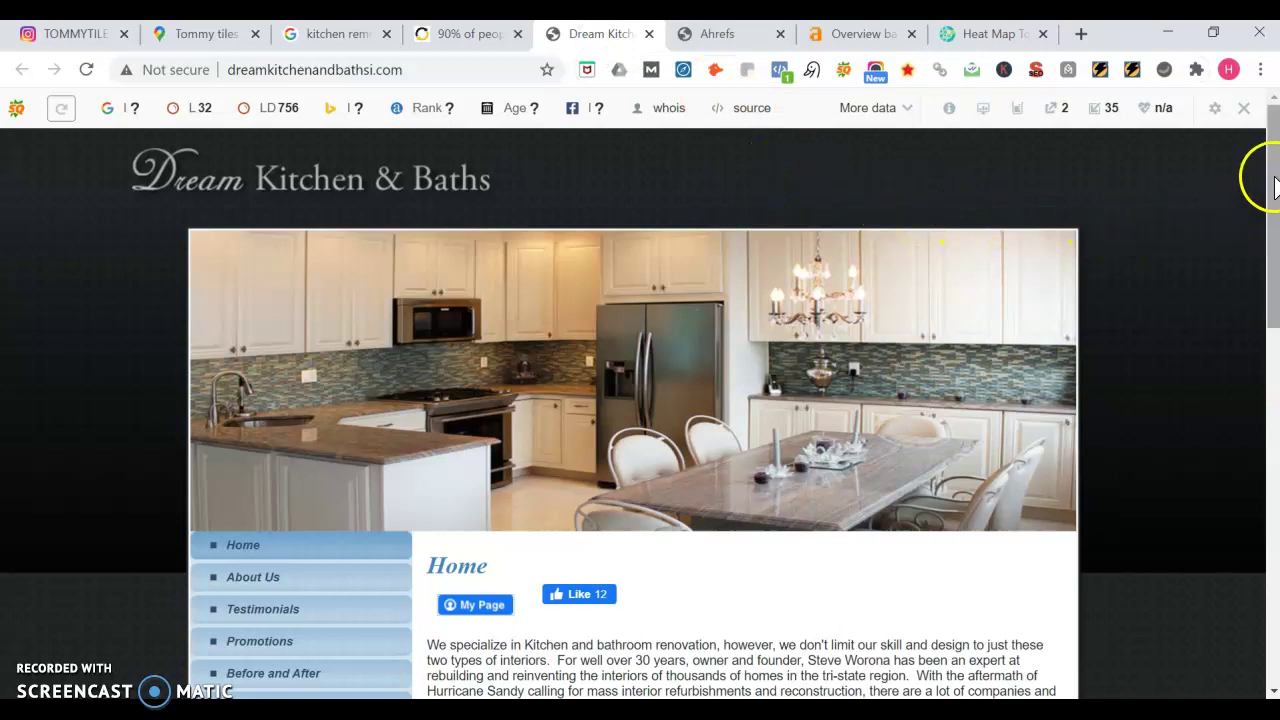
mouse_move(1273, 185)
mouse_down()
mouse_move(1273, 545)
mouse_move(1260, 549)
mouse_move(1262, 251)
mouse_move(1276, 178)
mouse_up()
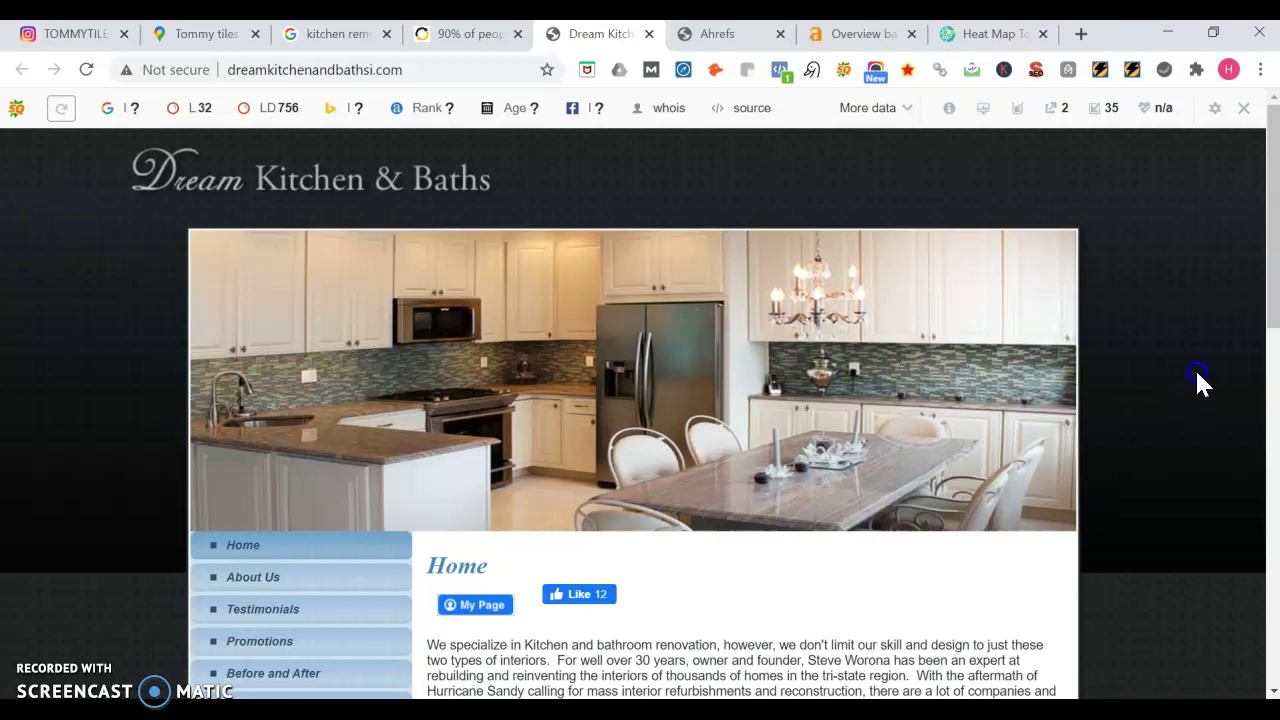
drag(1262, 283, 1274, 634)
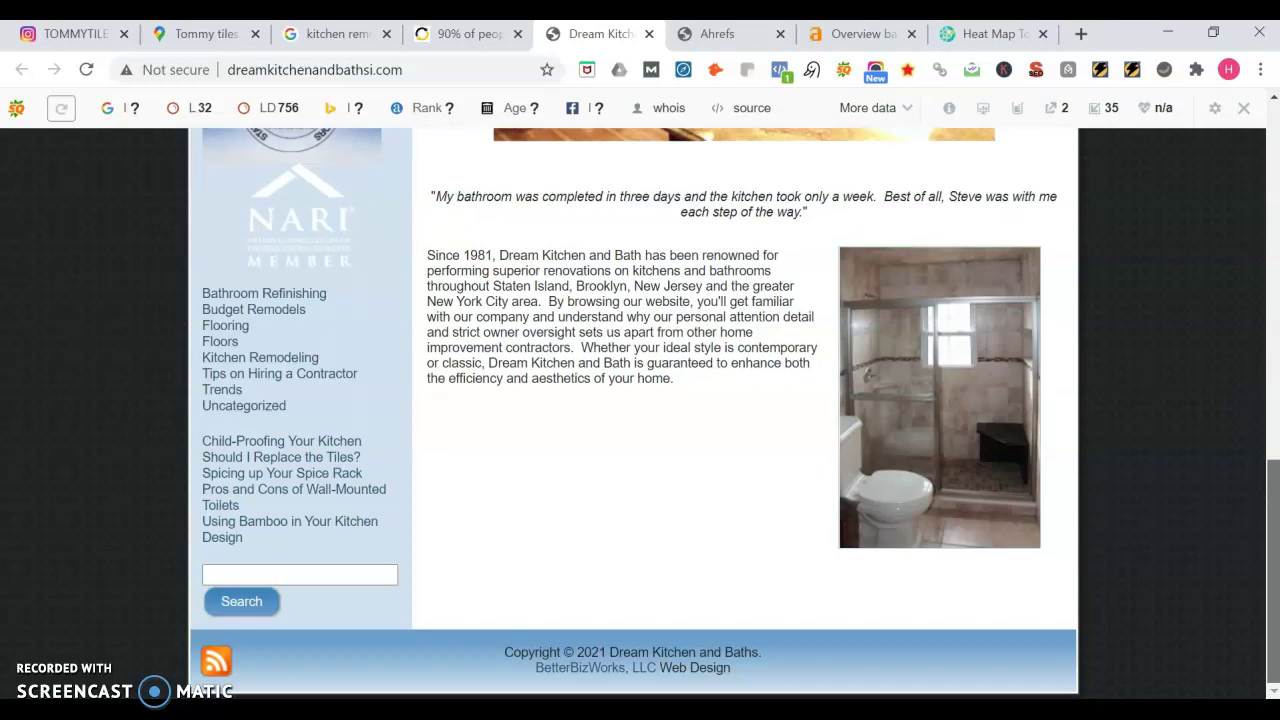
scroll(1237, 500, up, 15)
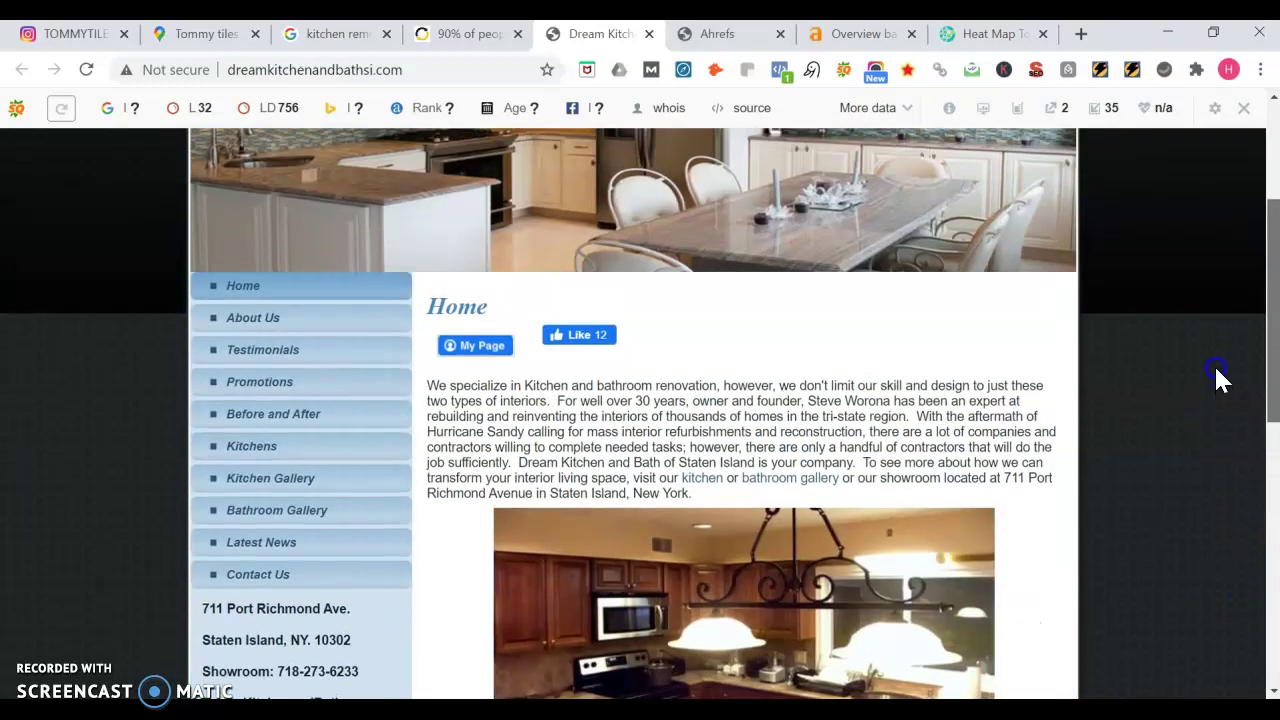
scroll(1216, 360, up, 3)
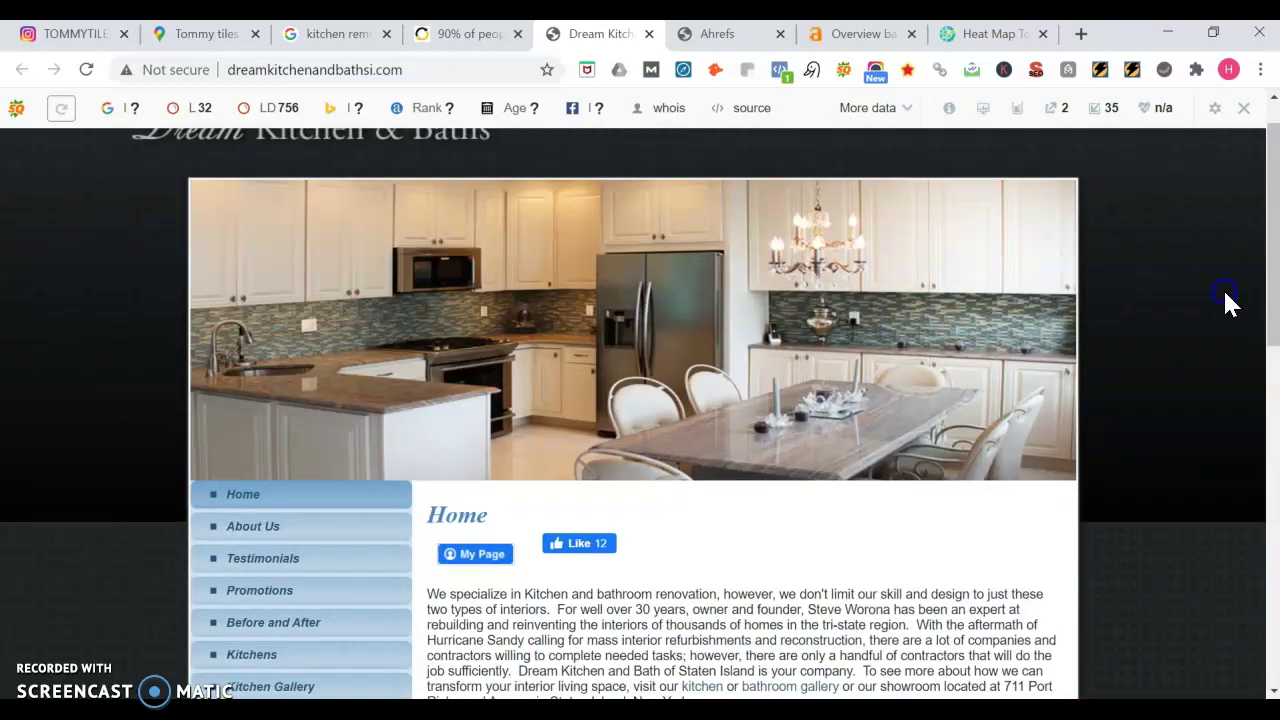
scroll(1271, 300, up, 1)
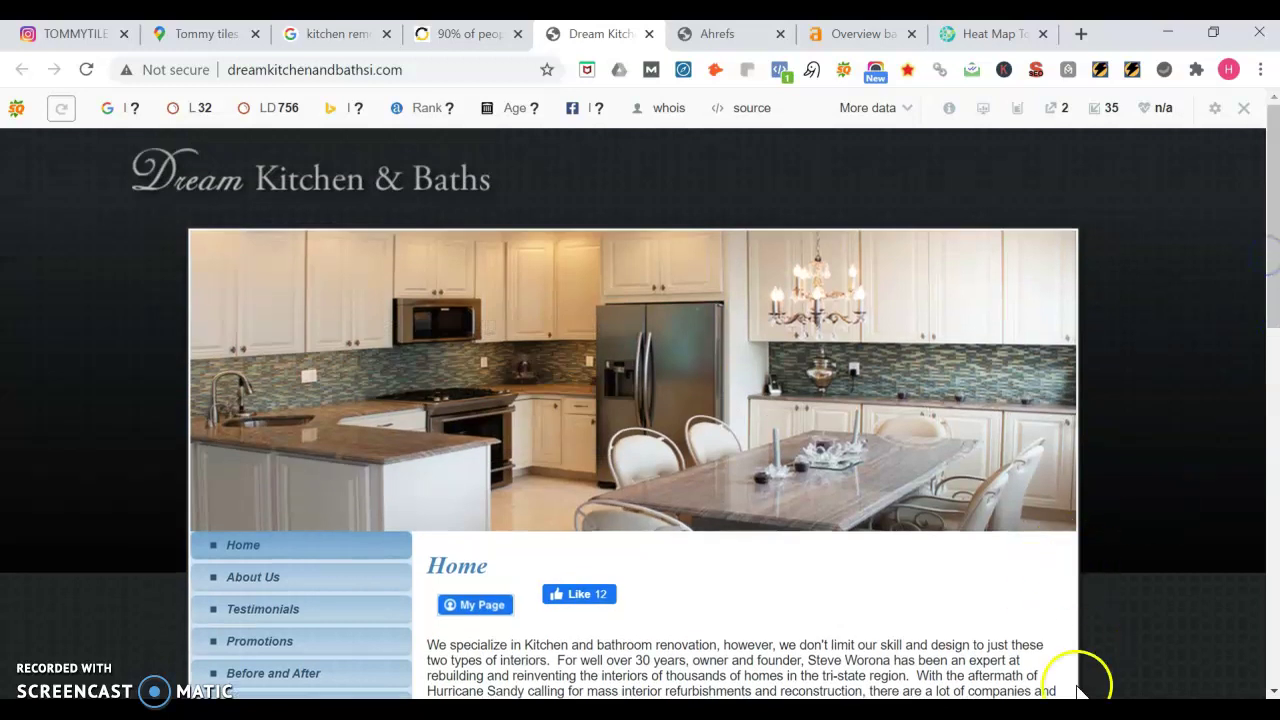
click(1063, 457)
click(1100, 445)
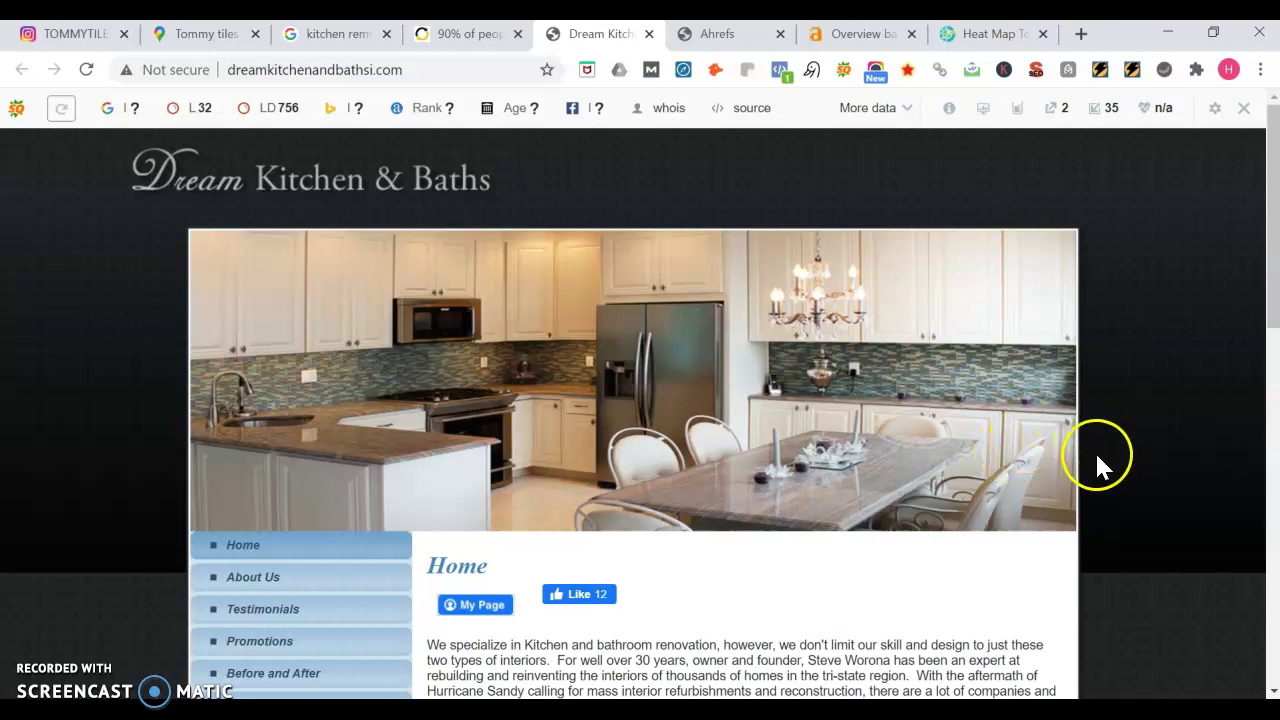
drag(1268, 280, 1212, 222)
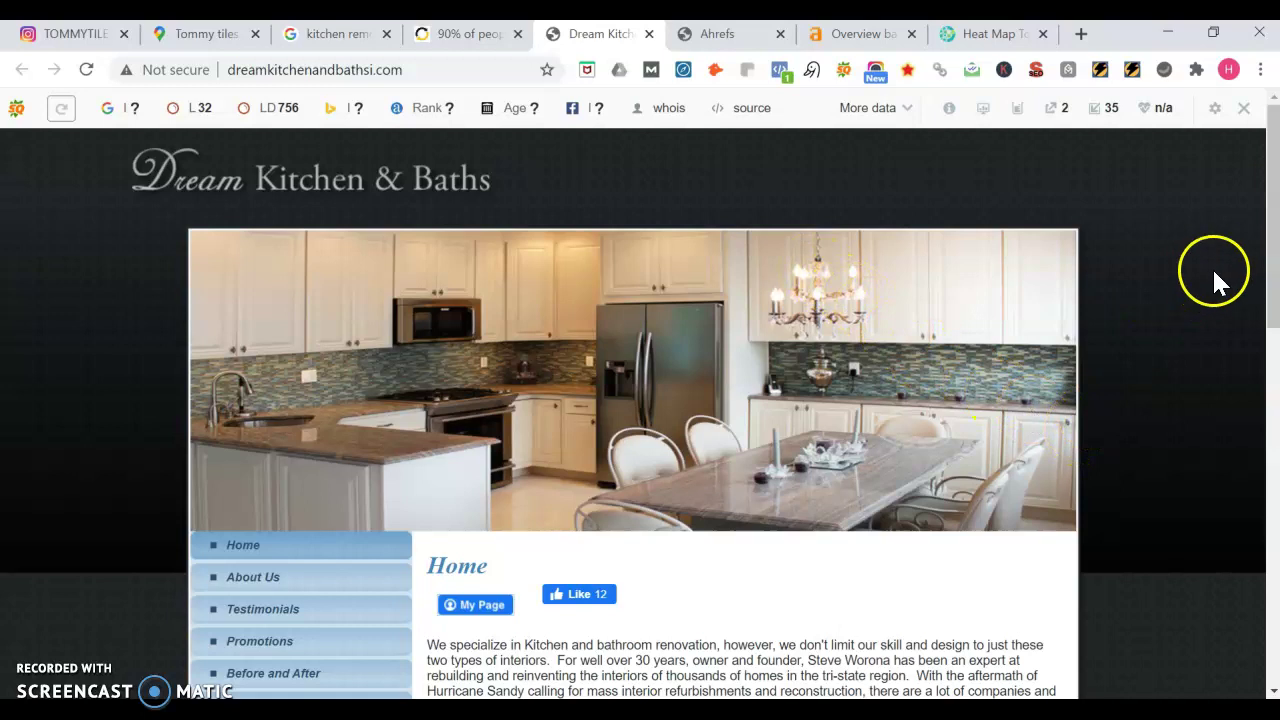
Step: Select the full dreamkitchenandbathsi.com address in the address bar
drag(1270, 252, 1268, 349)
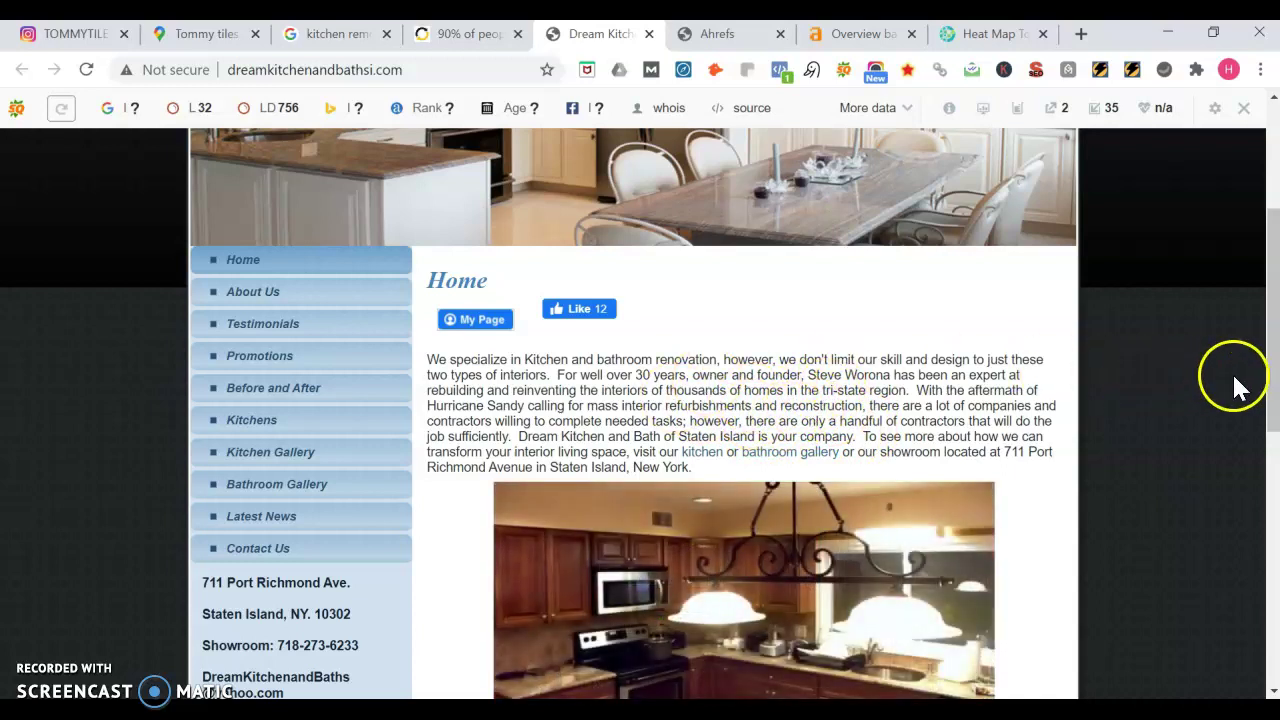
drag(1269, 380, 1206, 286)
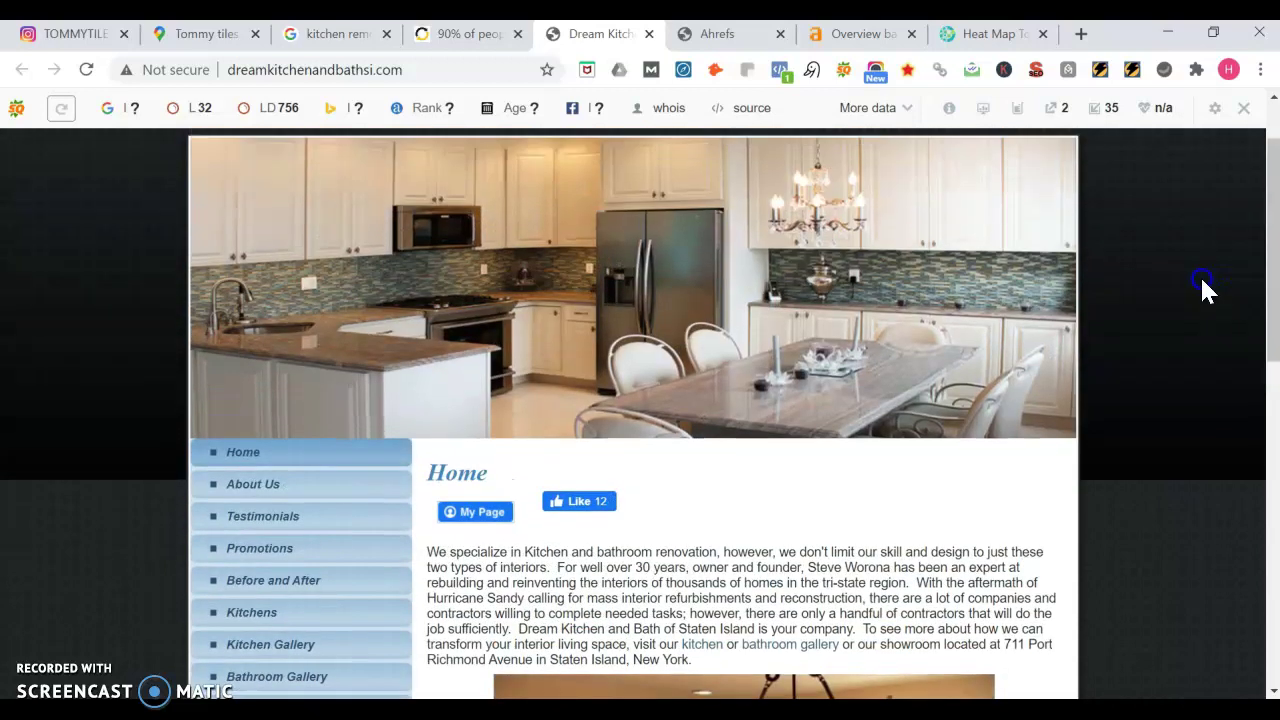
click(415, 69)
key(ctrl+c)
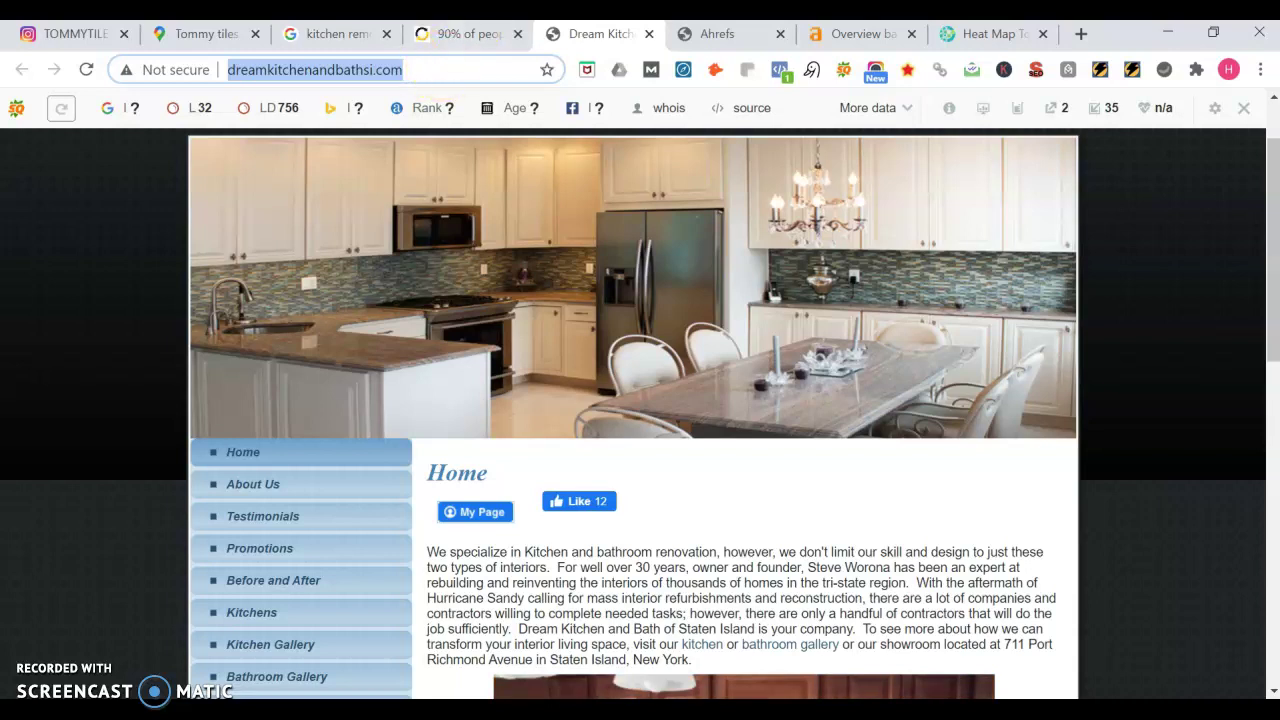
Step: Analyse dreamkitchenandbathsi.com in Ahrefs, opening Organic keywords and Backlinks in new tabs
click(826, 38)
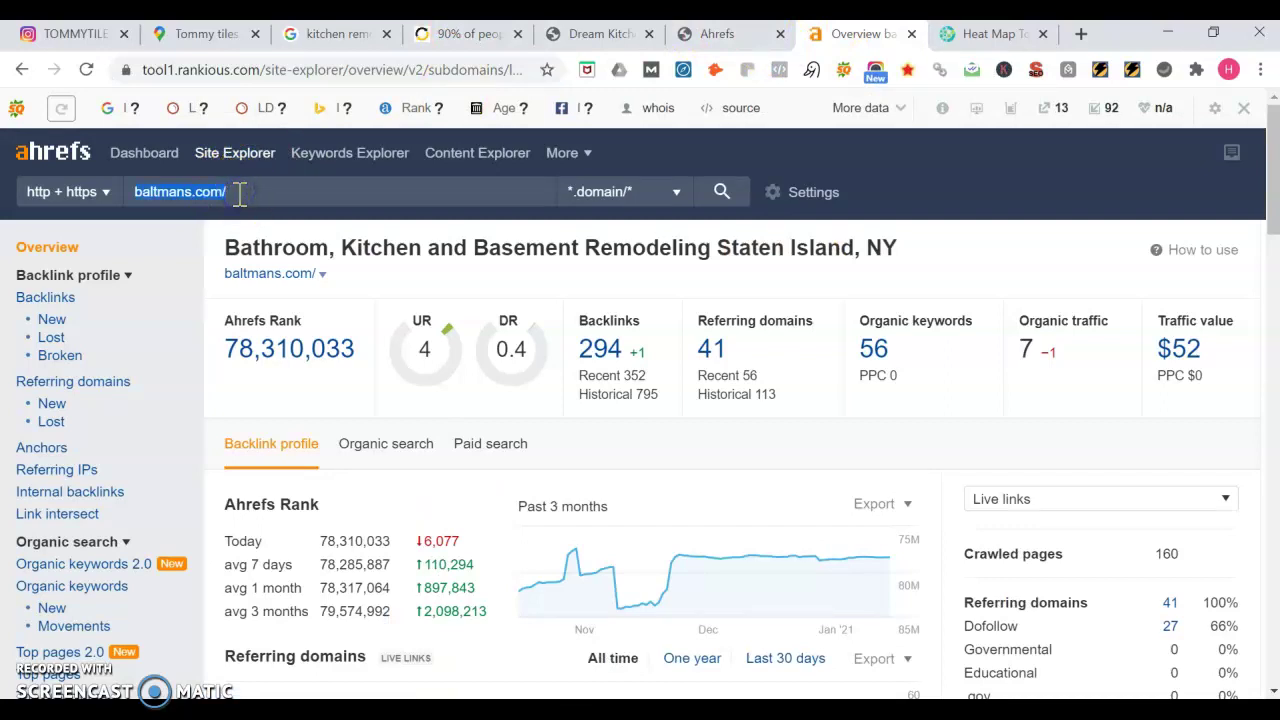
key(ctrl+v)
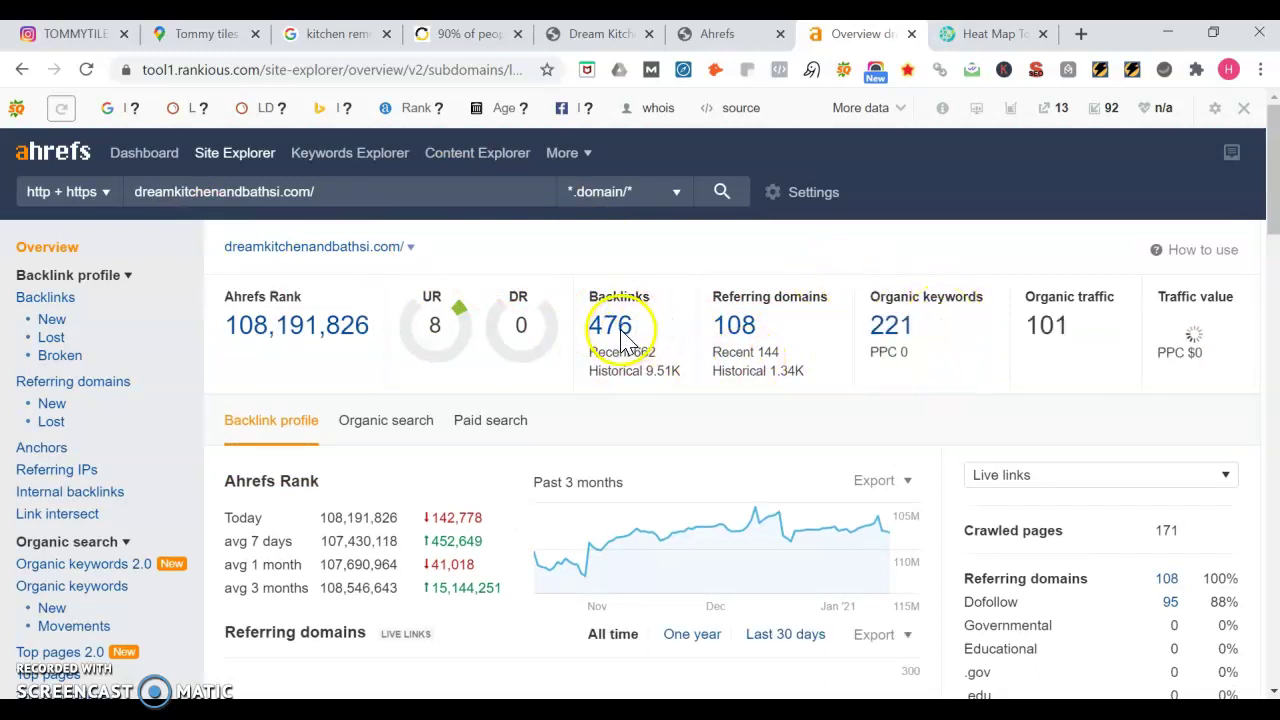
ctrl+click(893, 338)
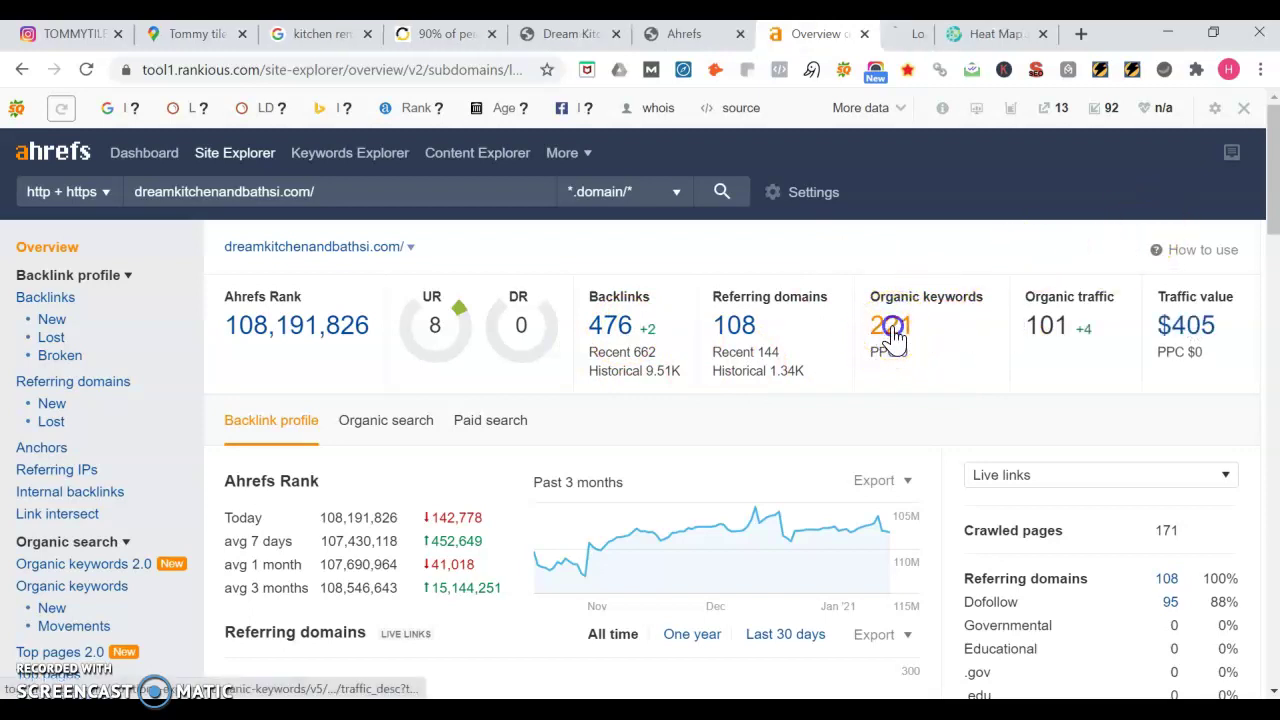
ctrl+click(612, 326)
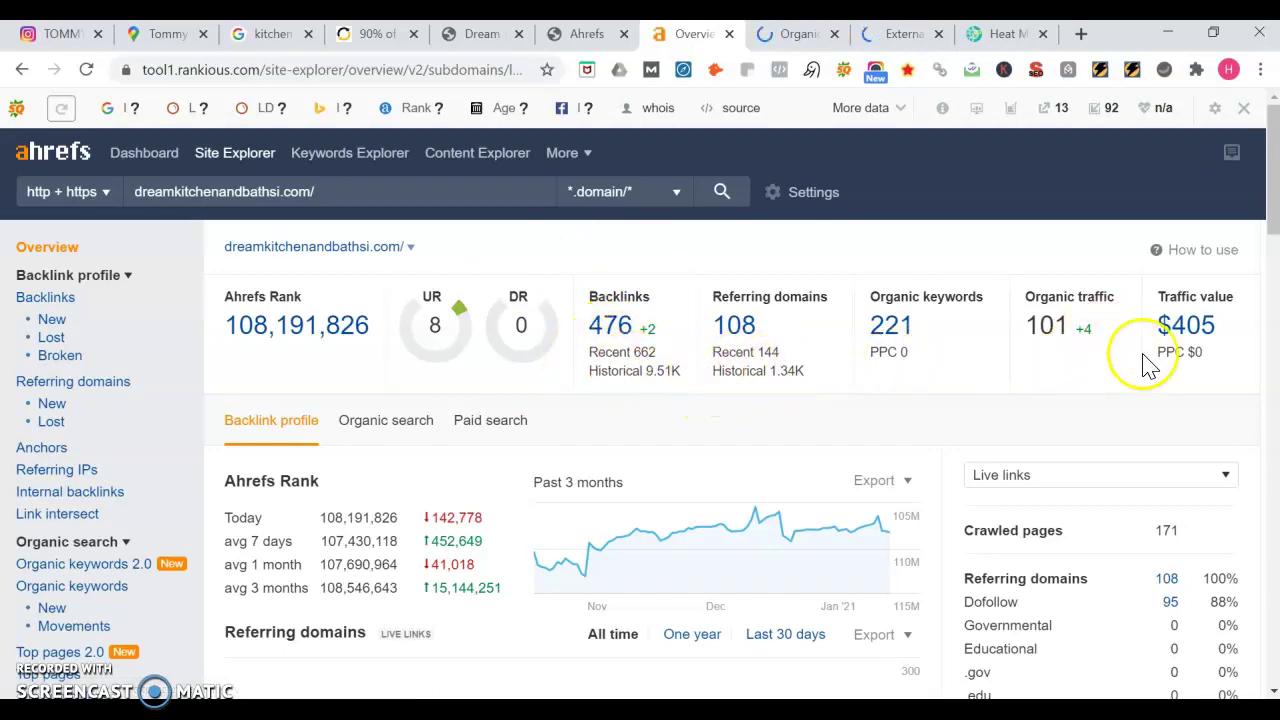
drag(1234, 334, 1181, 325)
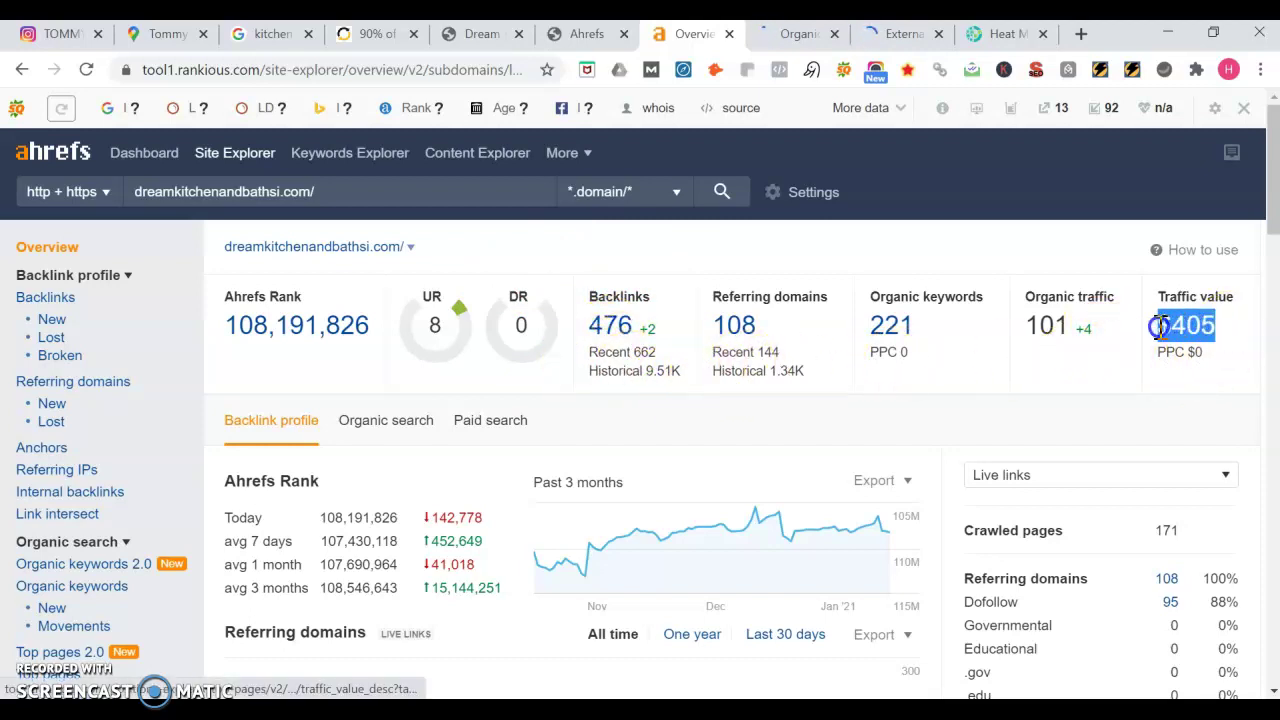
click(1116, 382)
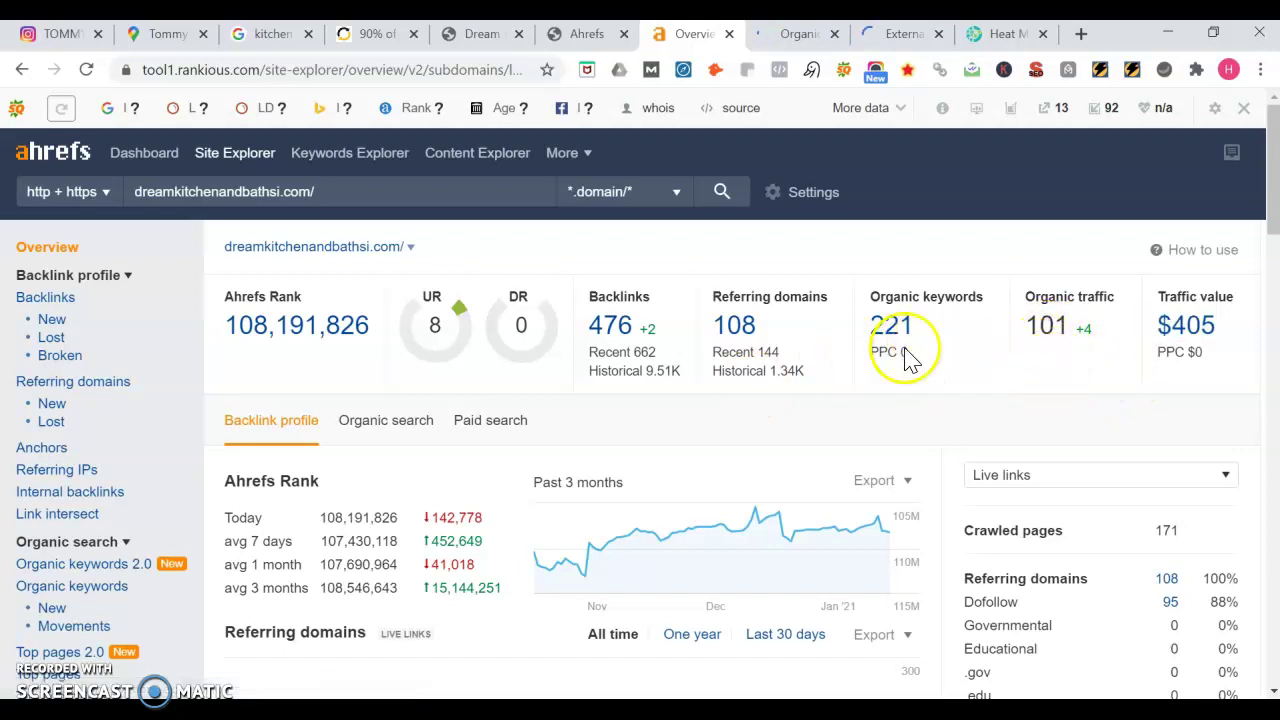
Step: Scroll the 207 US organic keywords, led by 'dream kitchen and baths', and back to top
click(777, 40)
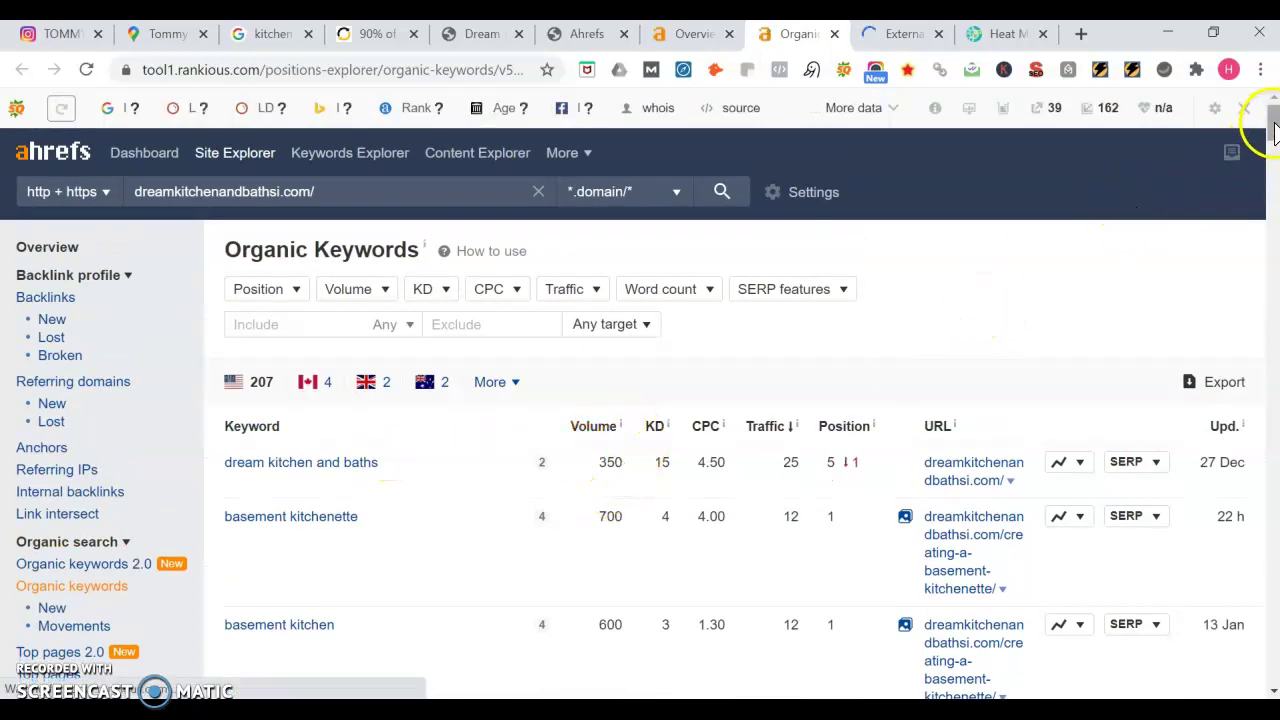
drag(1273, 128, 1274, 180)
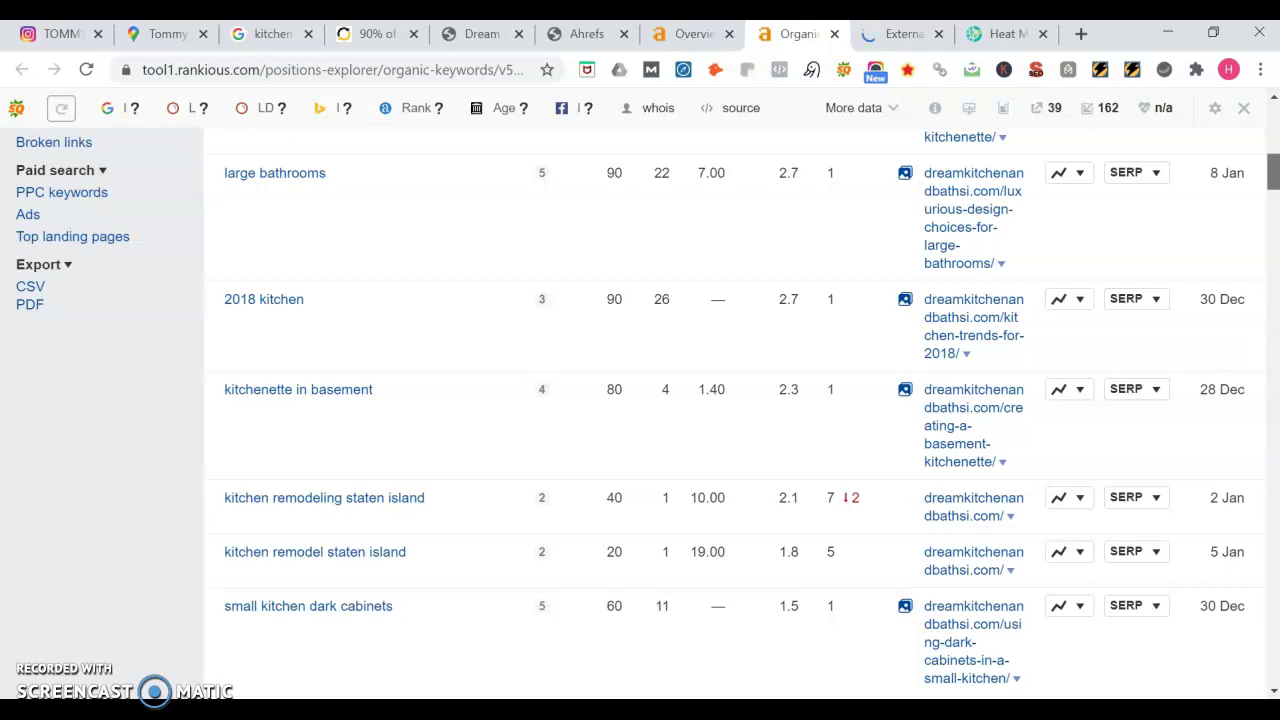
drag(1274, 172, 1274, 180)
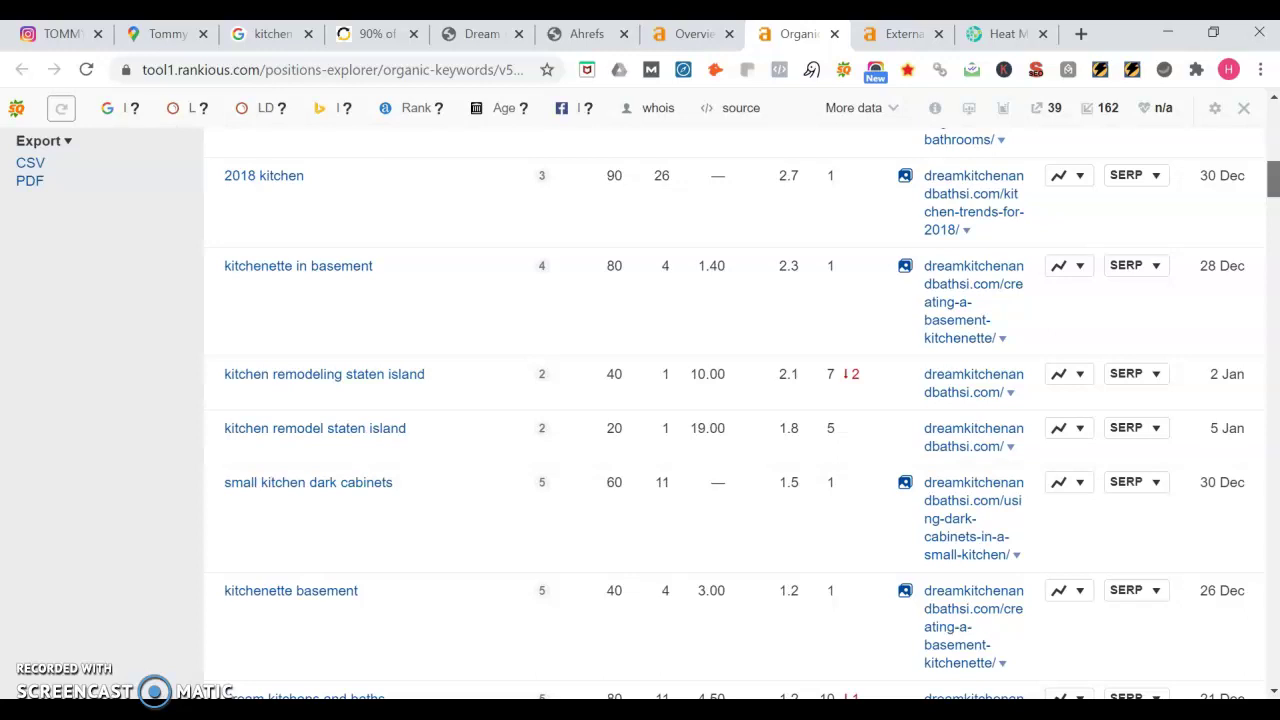
drag(1274, 180, 1197, 678)
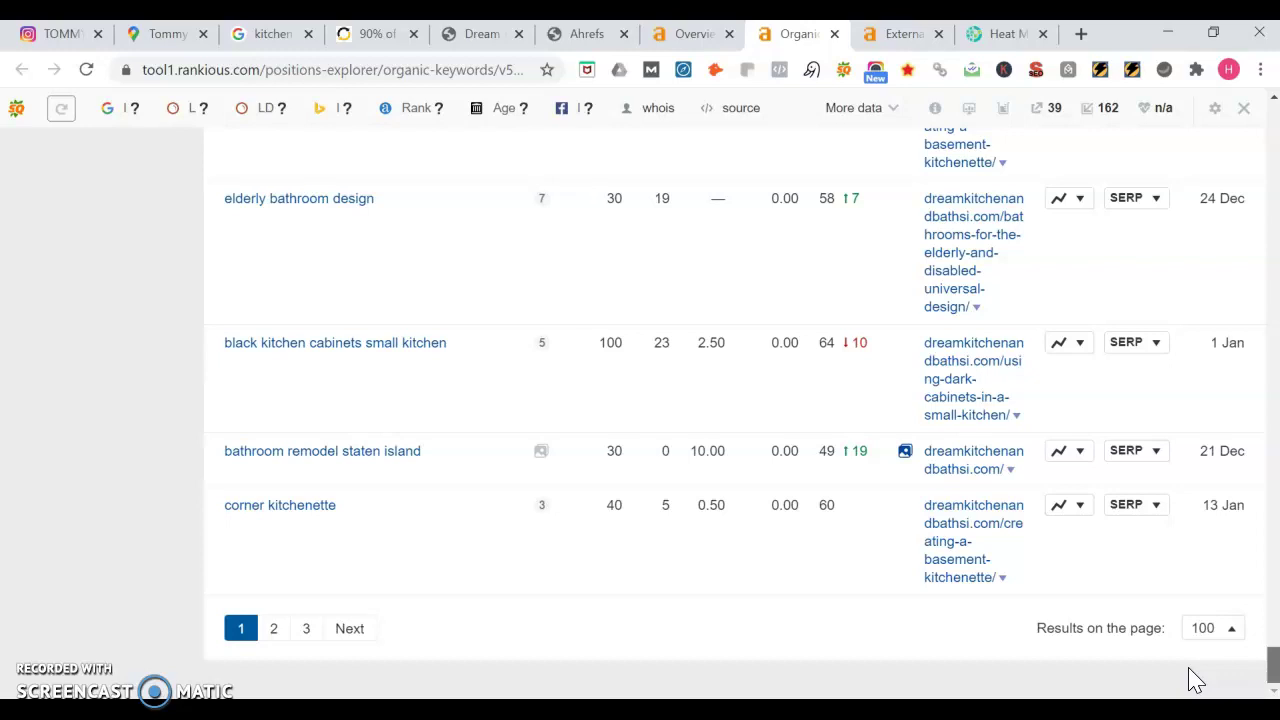
drag(1197, 678, 1133, 157)
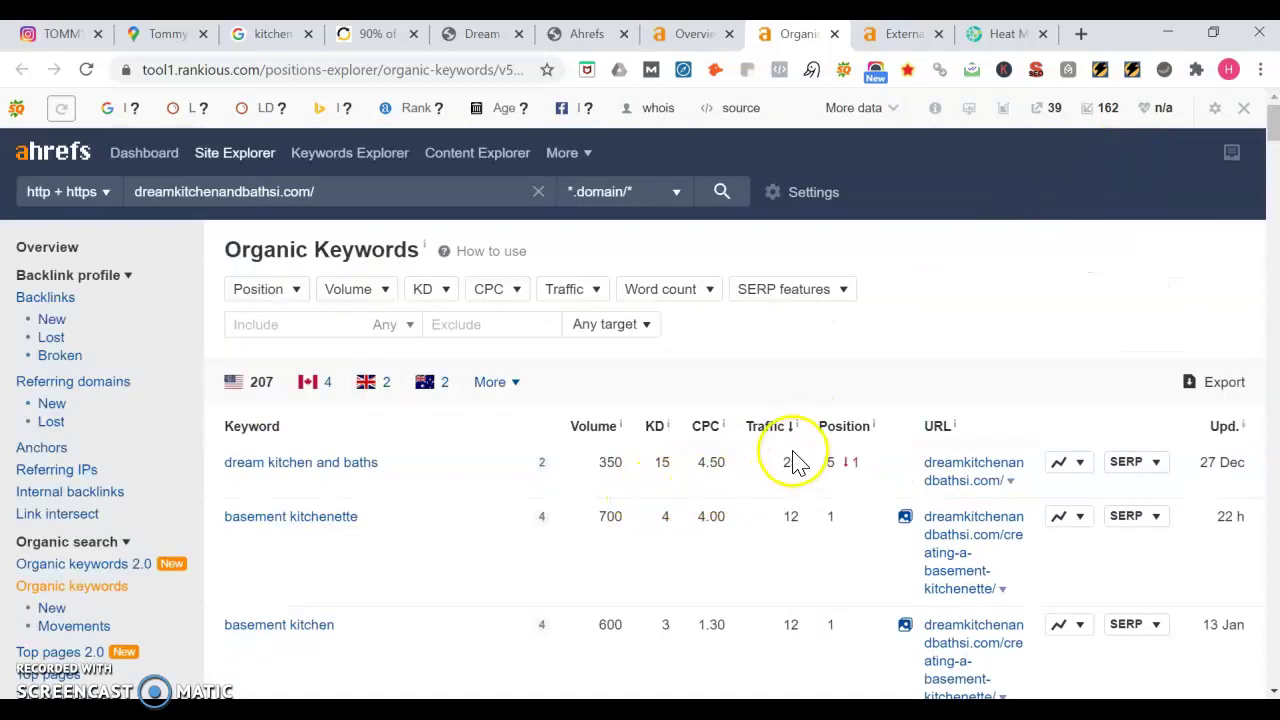
Step: Scroll the 437 live backlinks, then switch to the LeadGenerated heat map
click(903, 35)
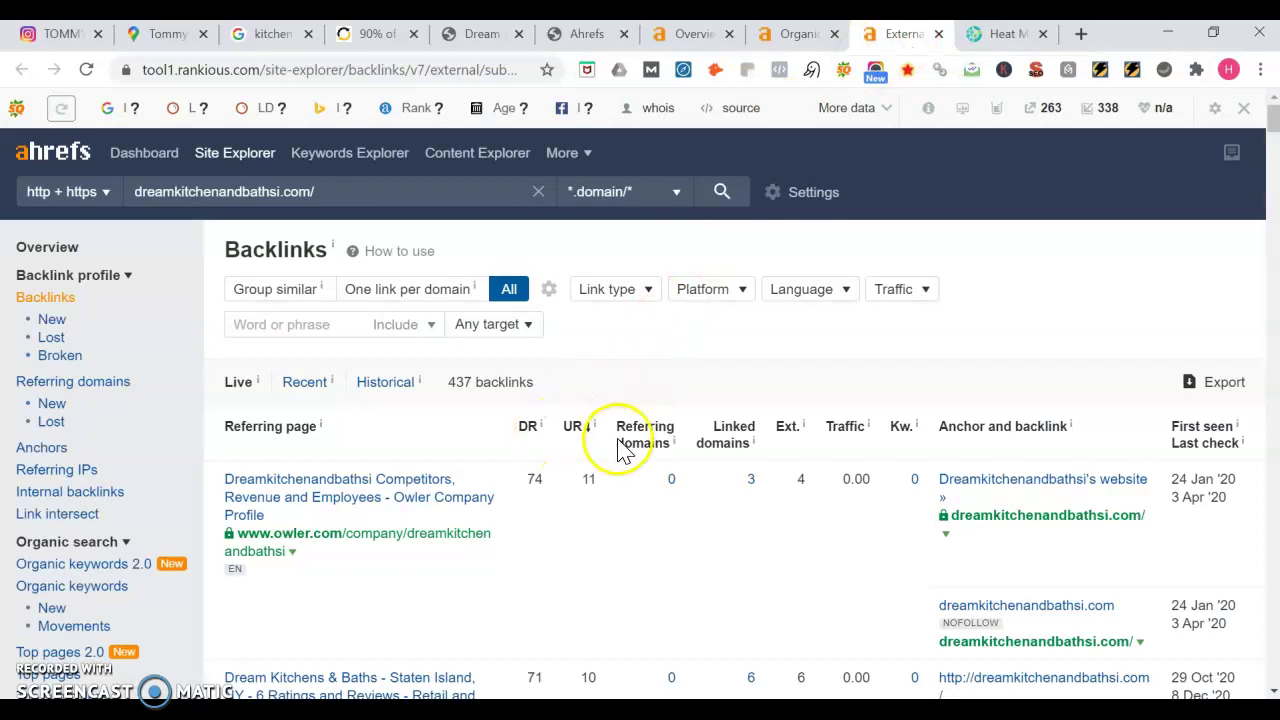
click(528, 436)
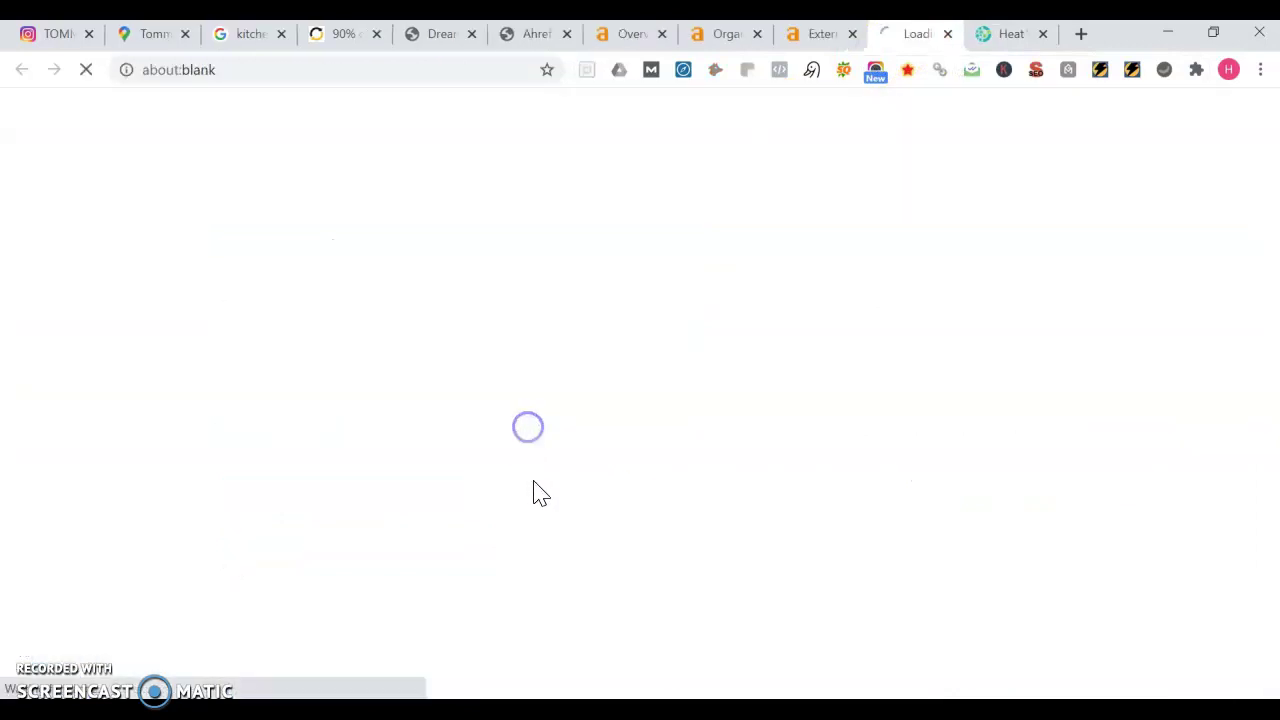
click(947, 35)
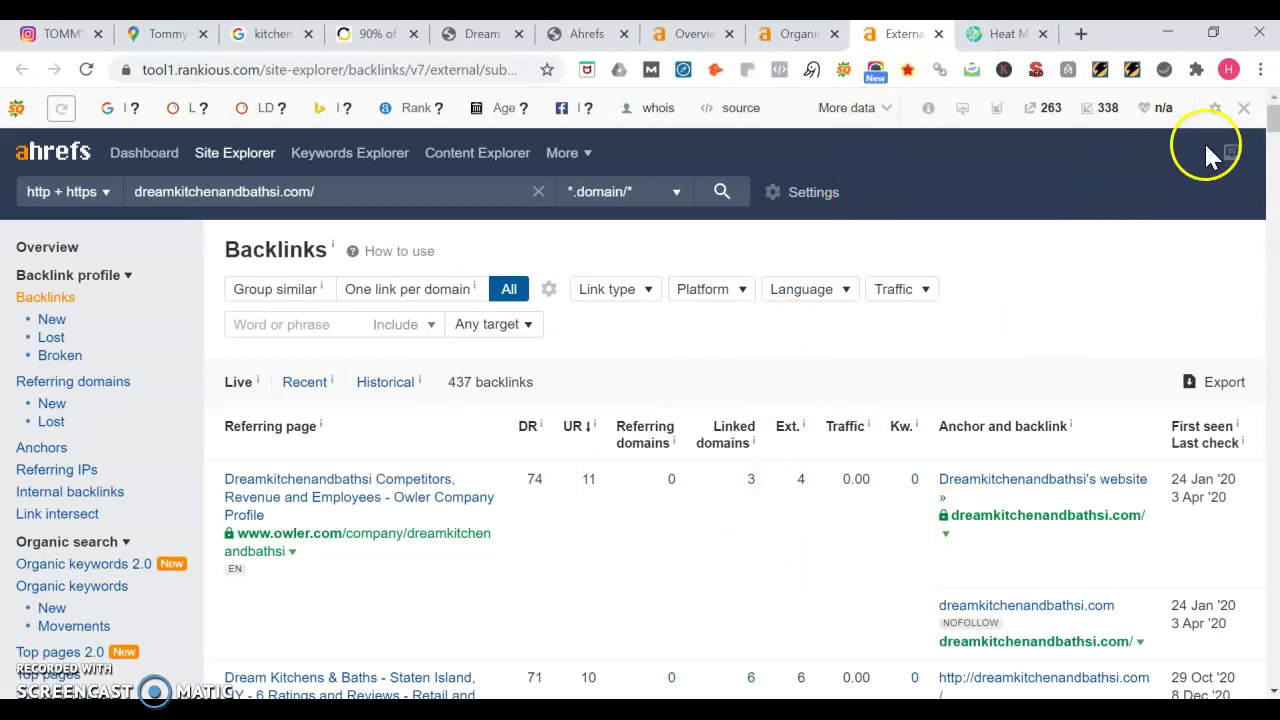
drag(1272, 117, 1272, 122)
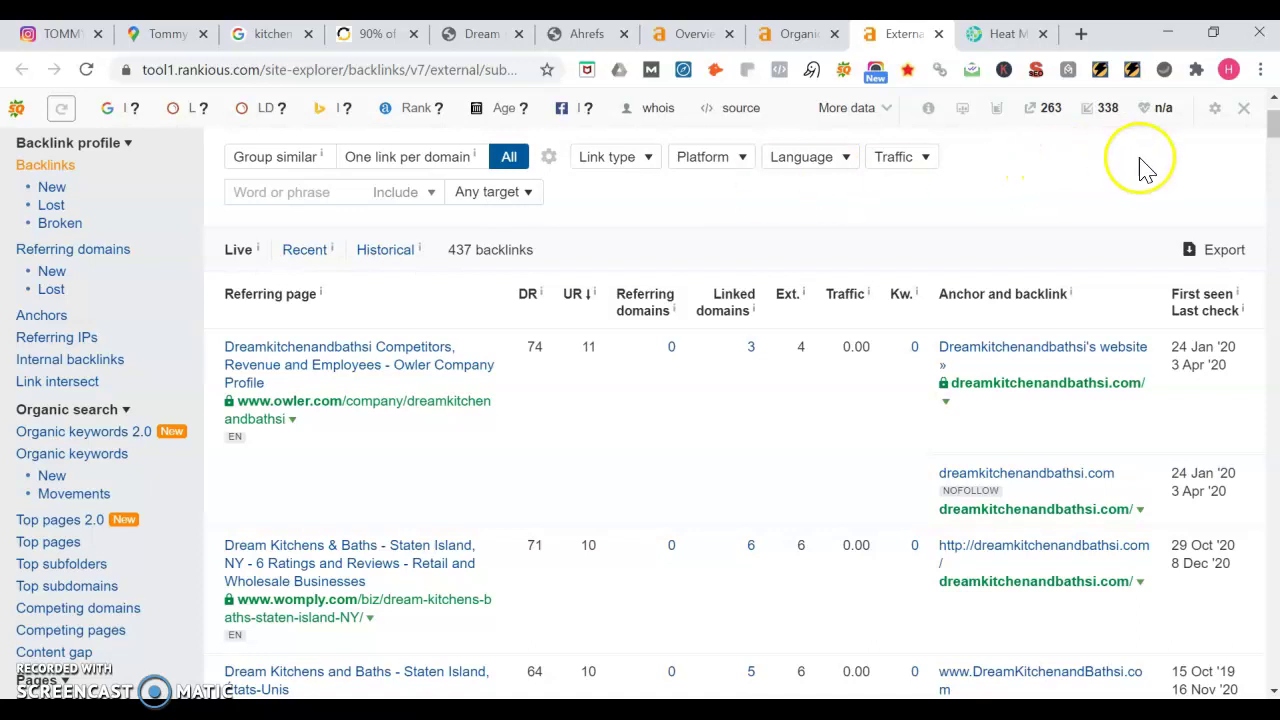
drag(1272, 122, 1272, 130)
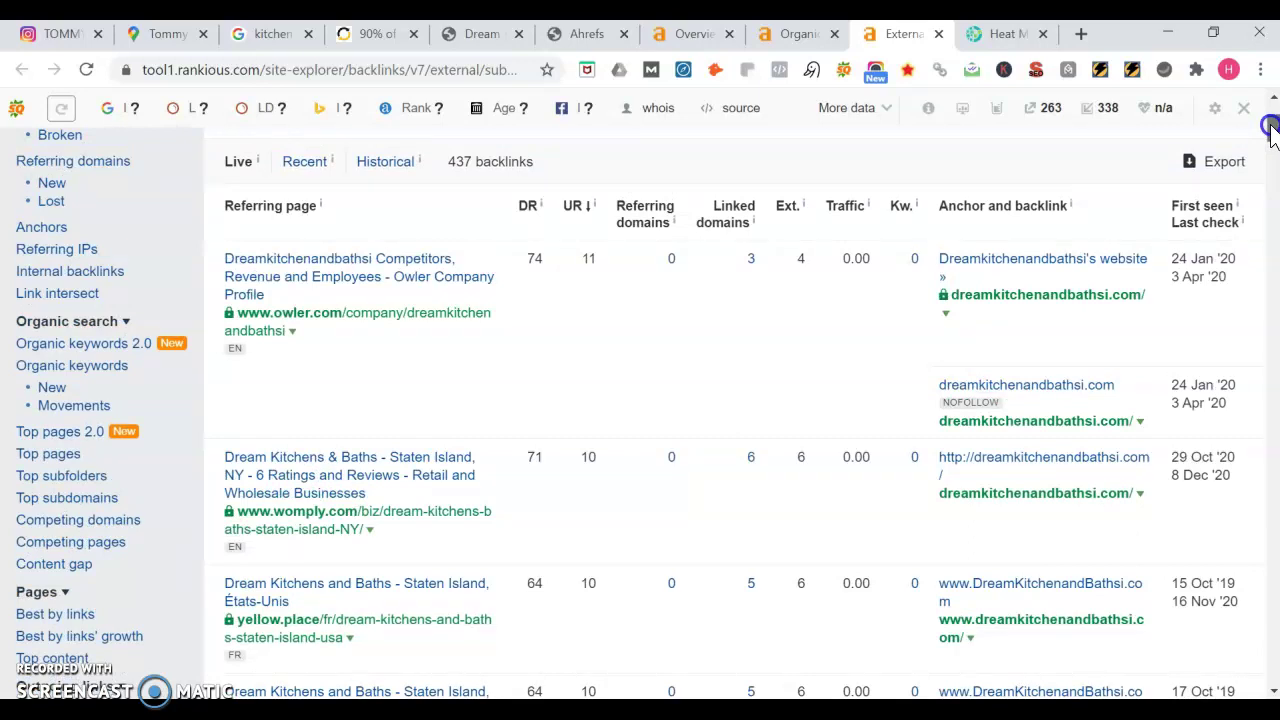
mouse_move(1272, 130)
mouse_down()
mouse_move(1272, 151)
mouse_move(1272, 134)
mouse_up()
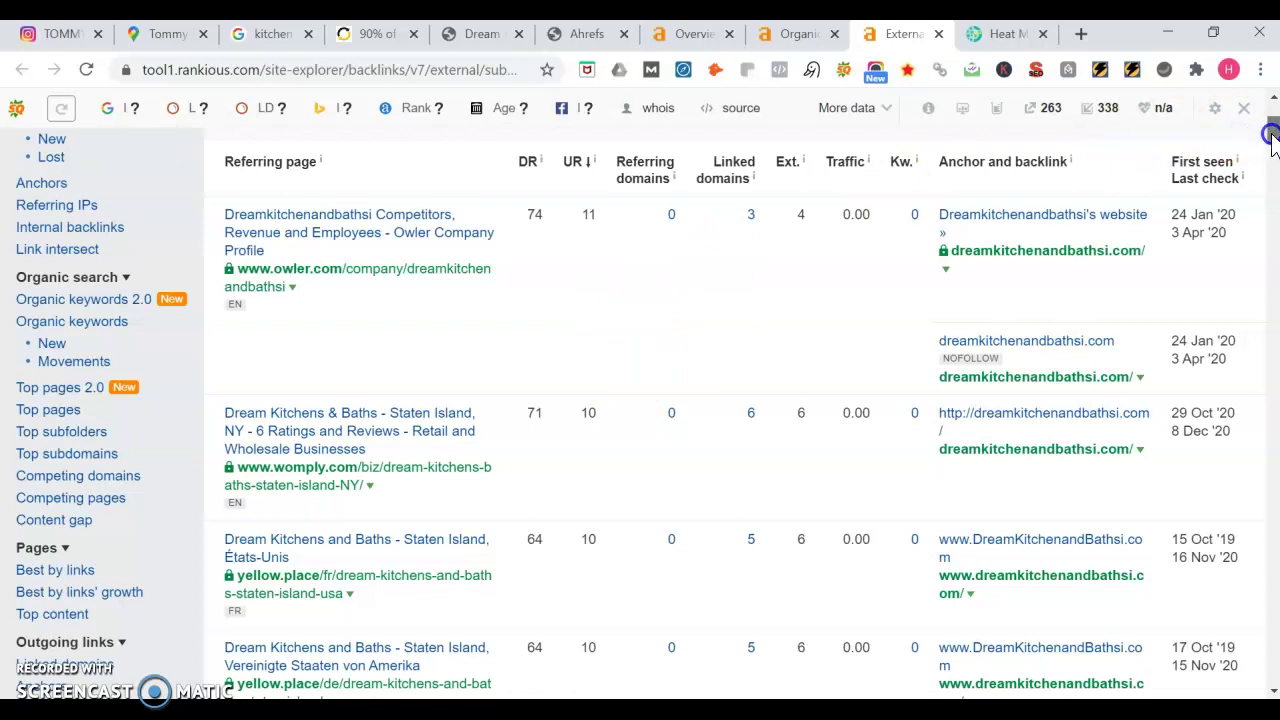
drag(1272, 136, 806, 385)
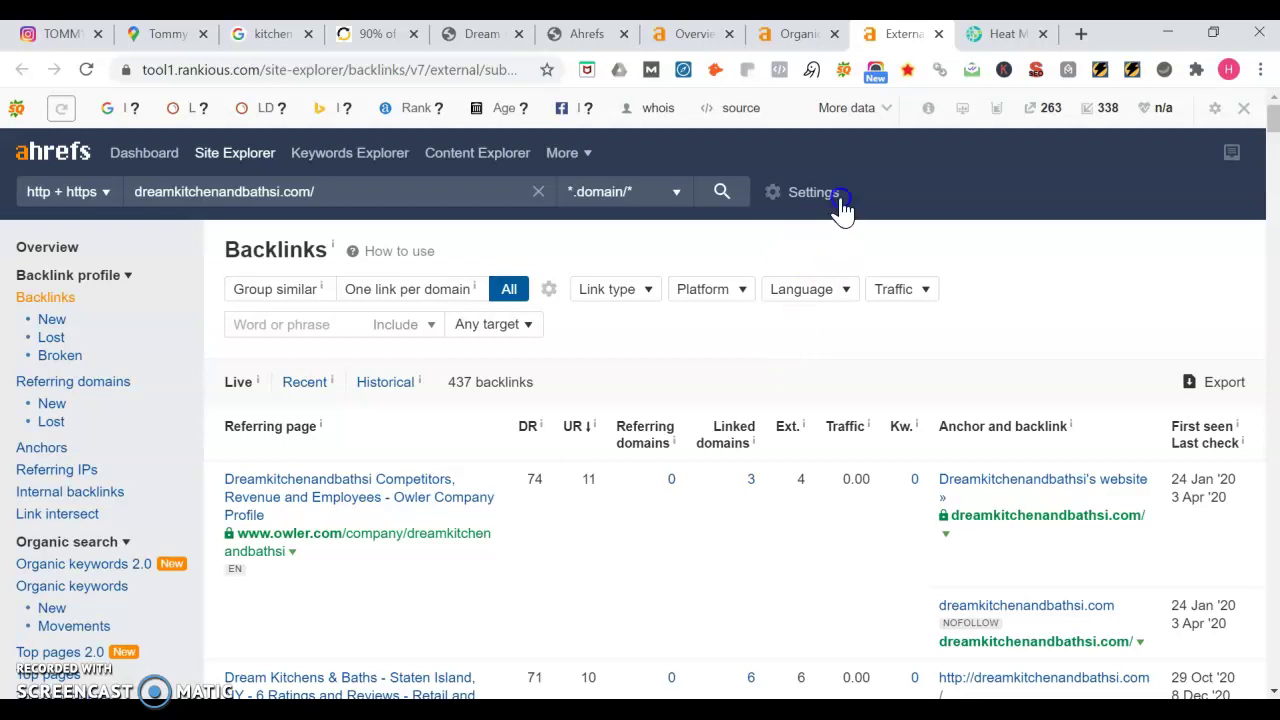
click(971, 34)
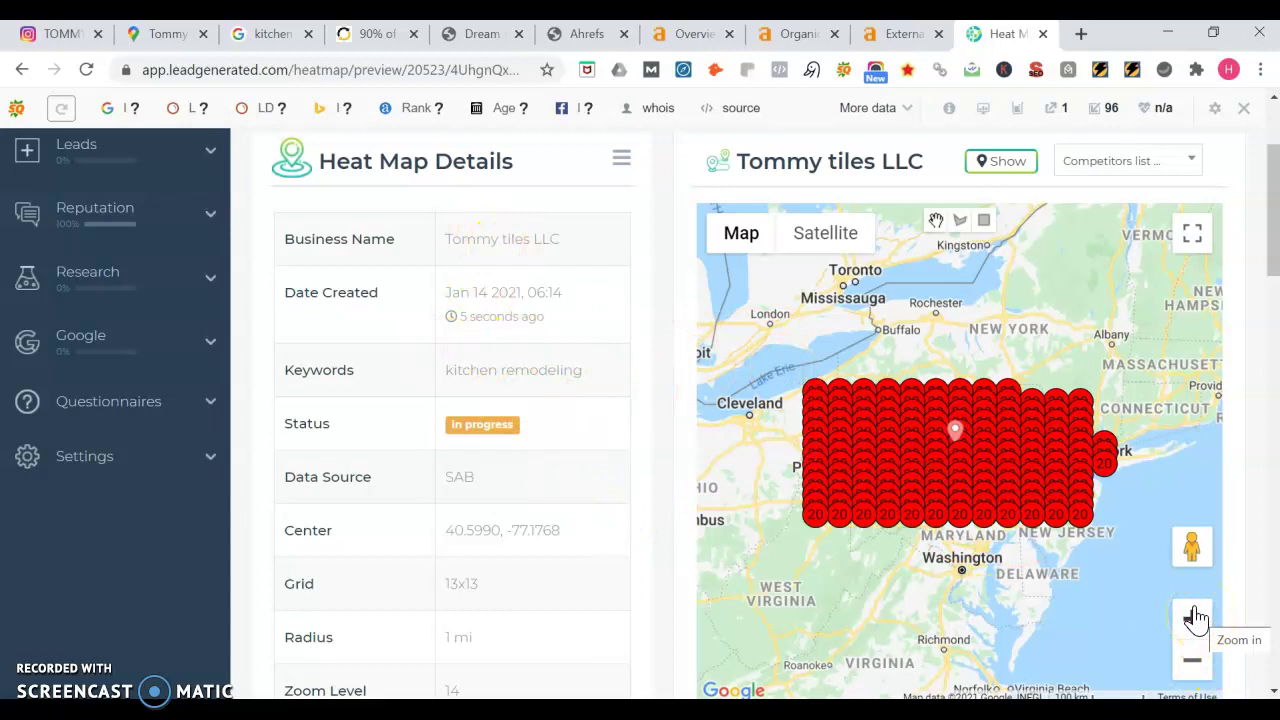
Step: Zoom the heat map in two levels and pan toward New Jersey
click(1193, 618)
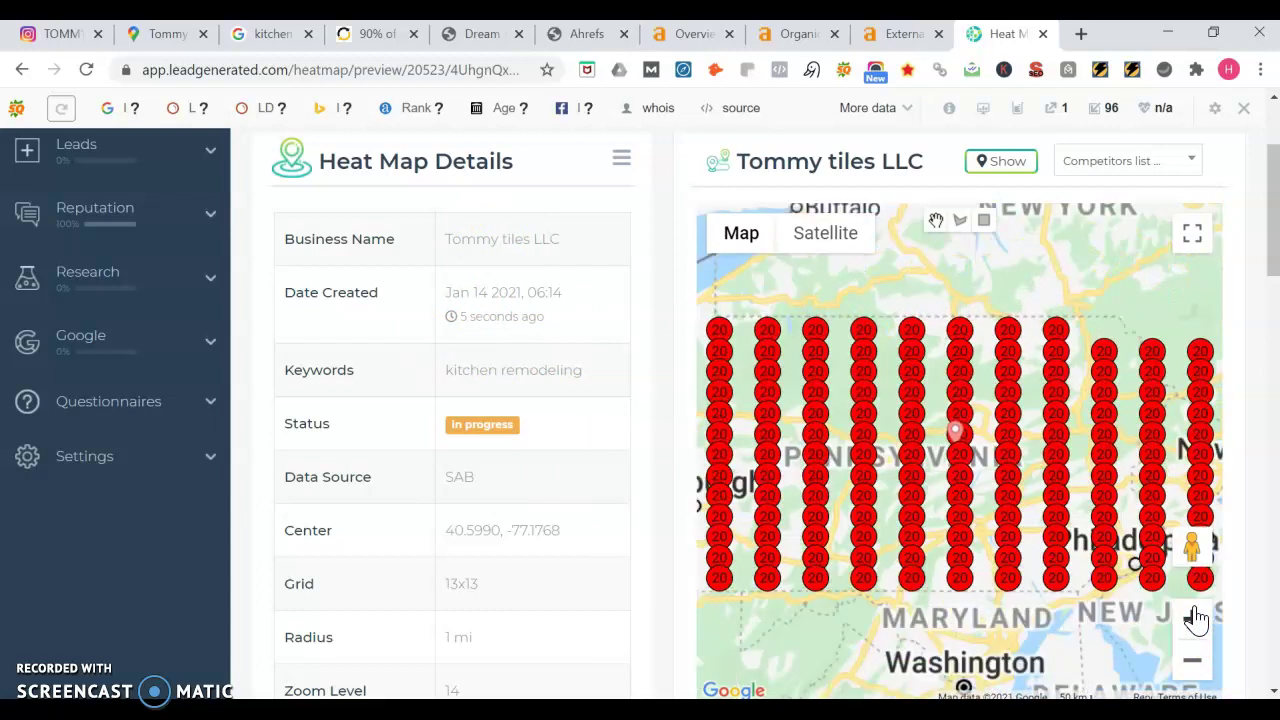
click(1015, 440)
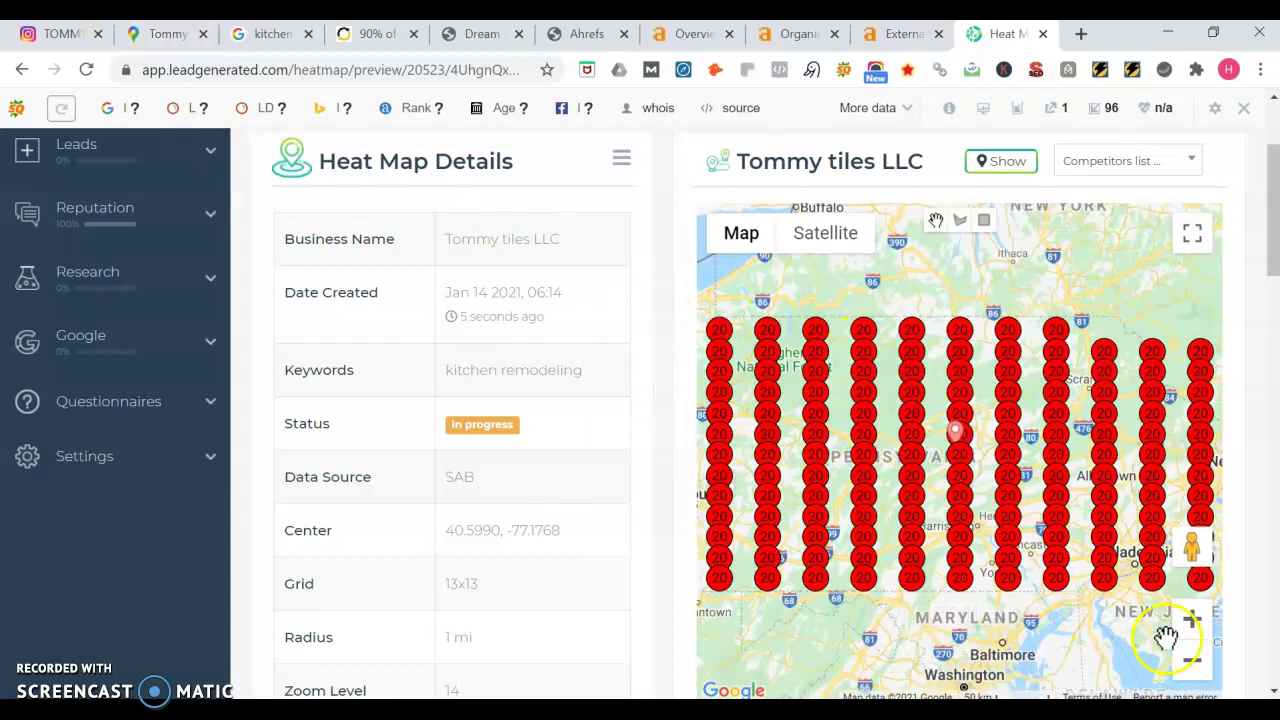
drag(897, 455, 951, 457)
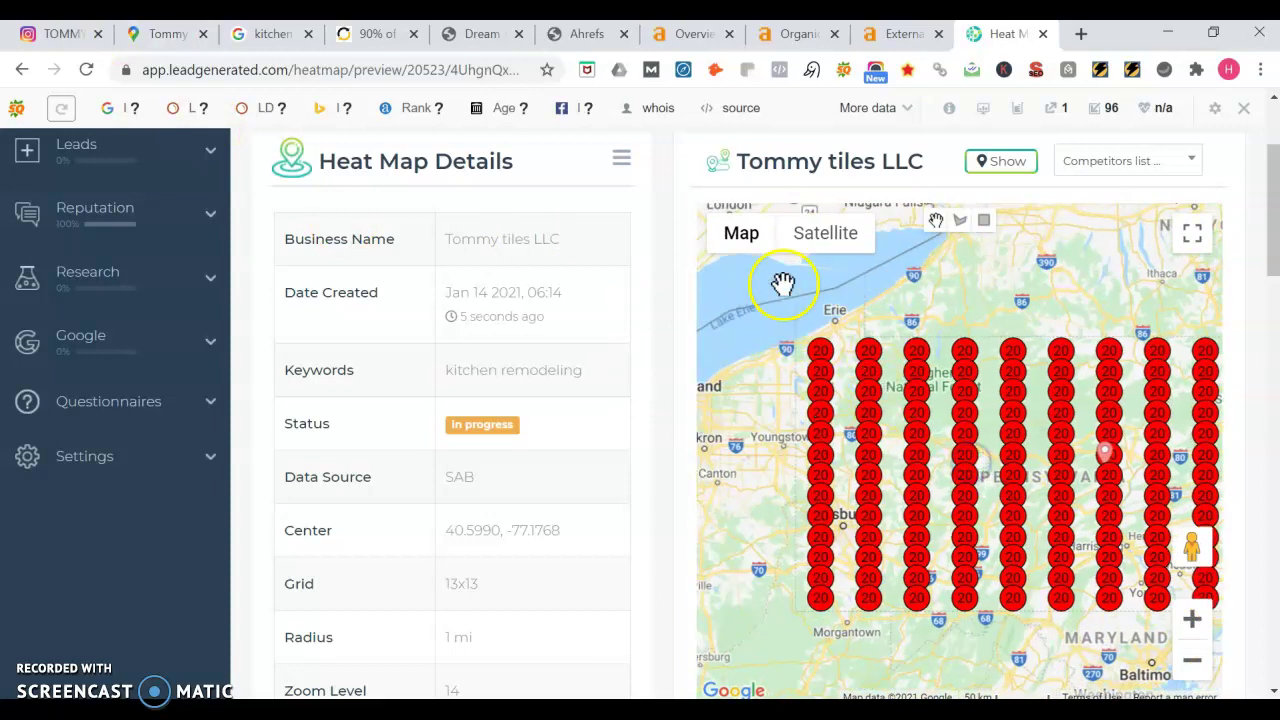
click(940, 380)
drag(1043, 463, 835, 425)
click(1086, 418)
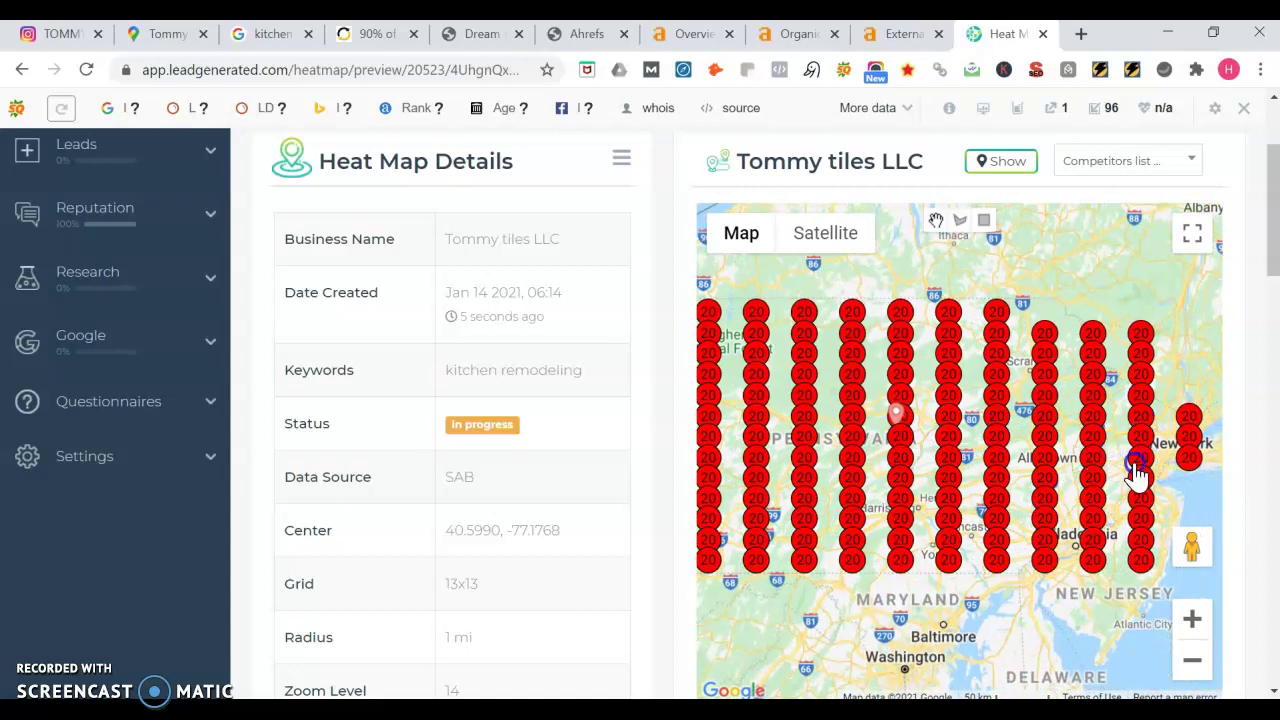
click(1097, 492)
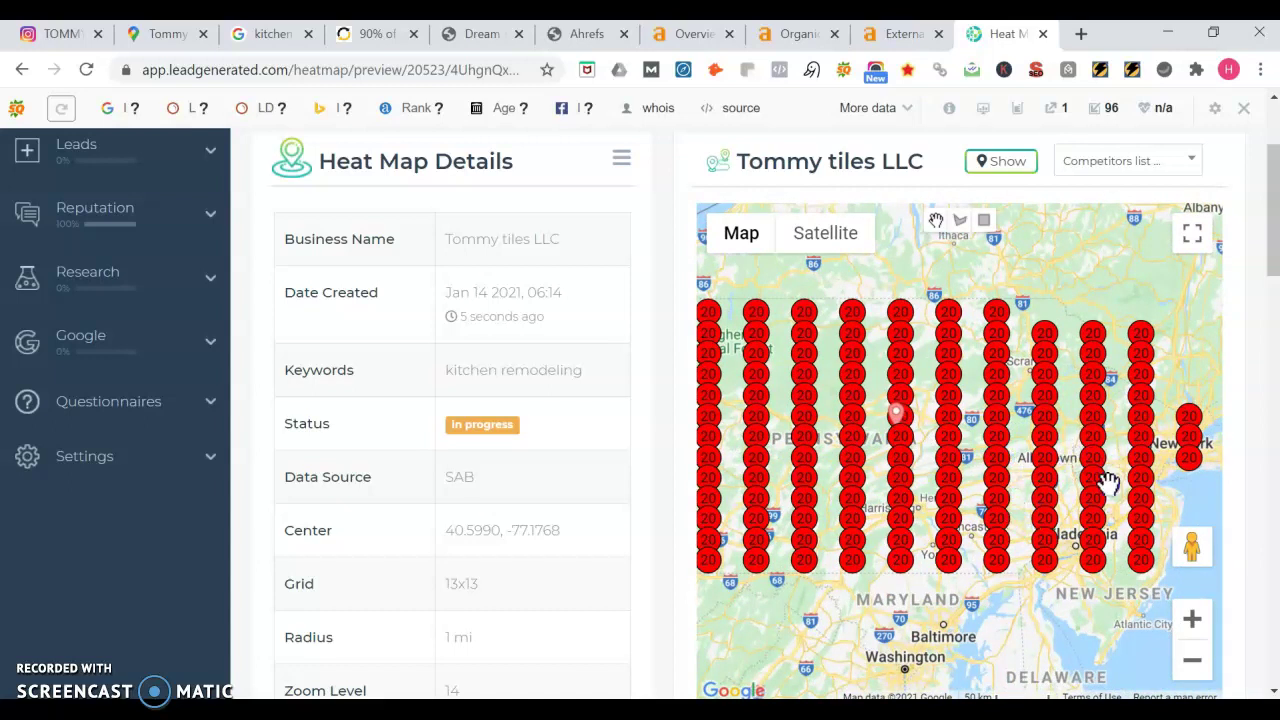
click(1188, 642)
Step: Zoom further and centre the map on the New York rank-20 markers
click(1191, 619)
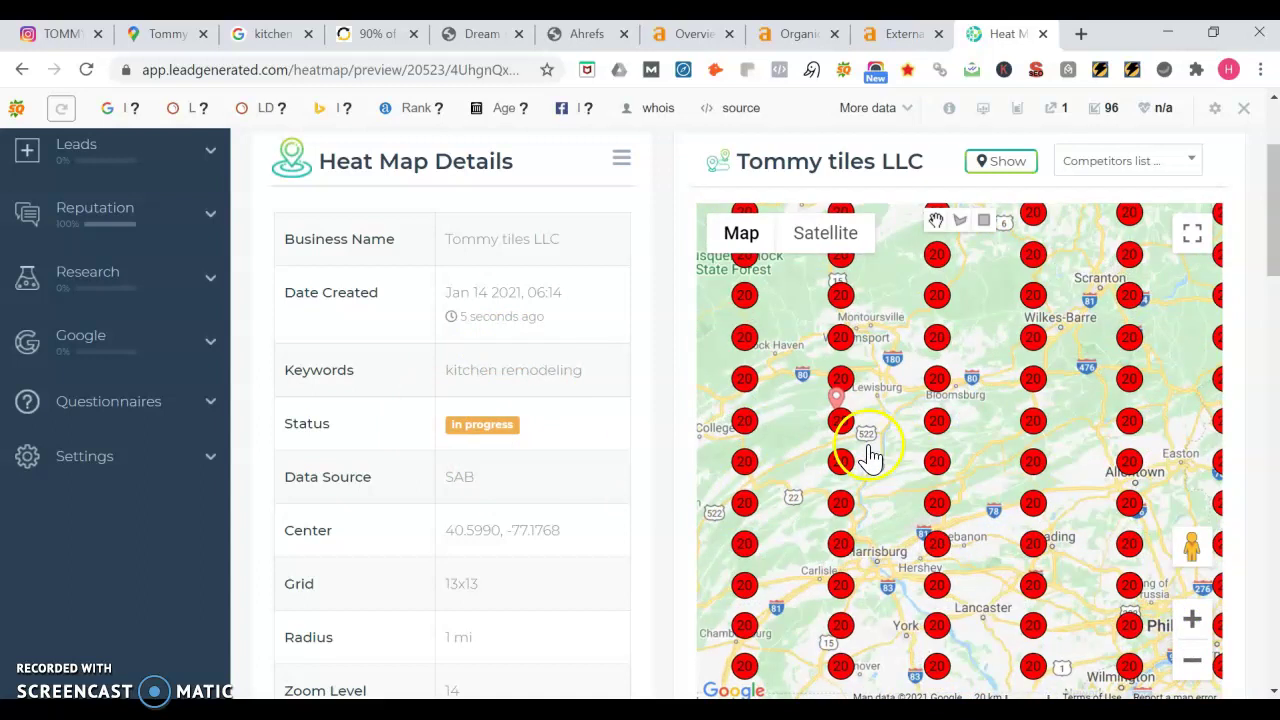
drag(857, 451, 780, 451)
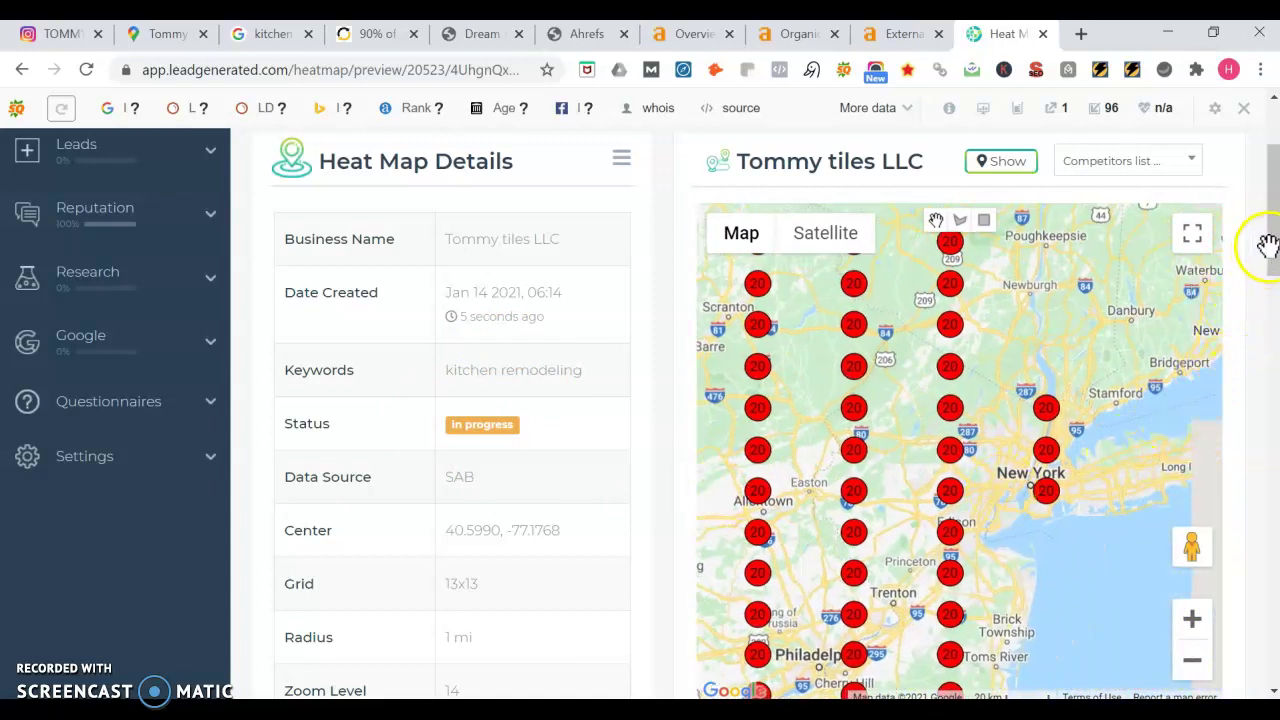
drag(1274, 245, 1268, 277)
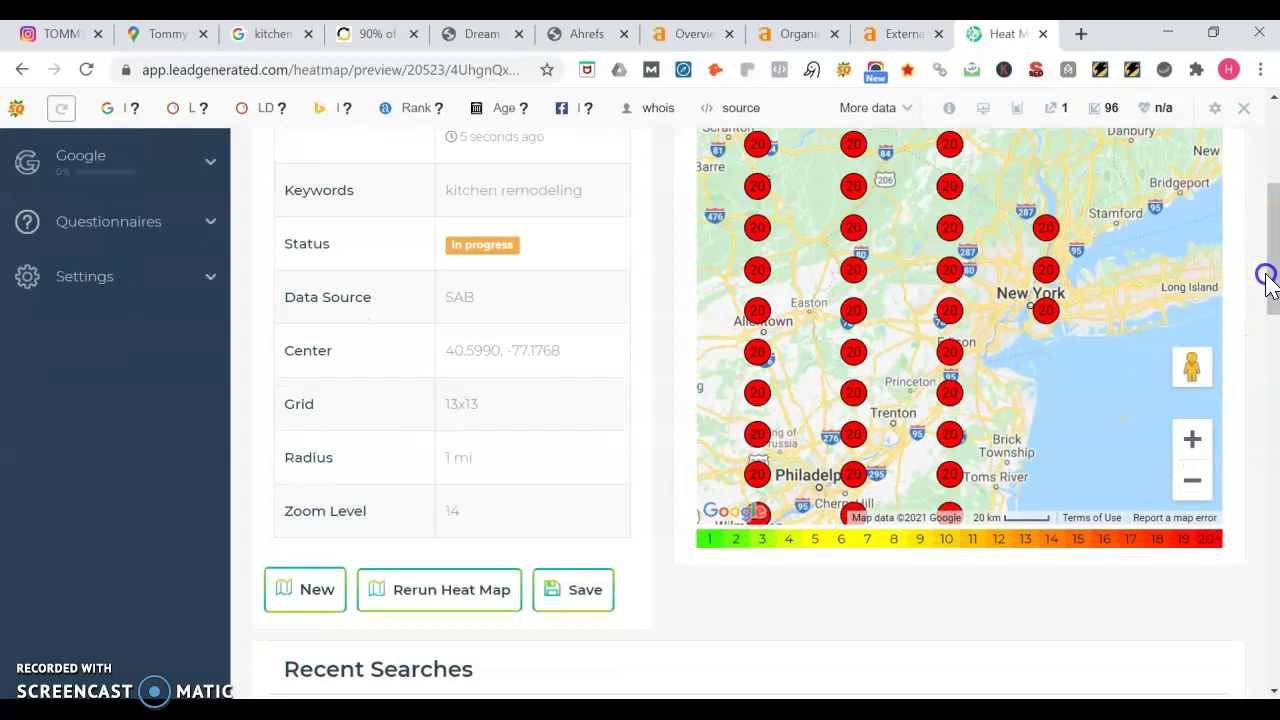
drag(969, 418, 957, 389)
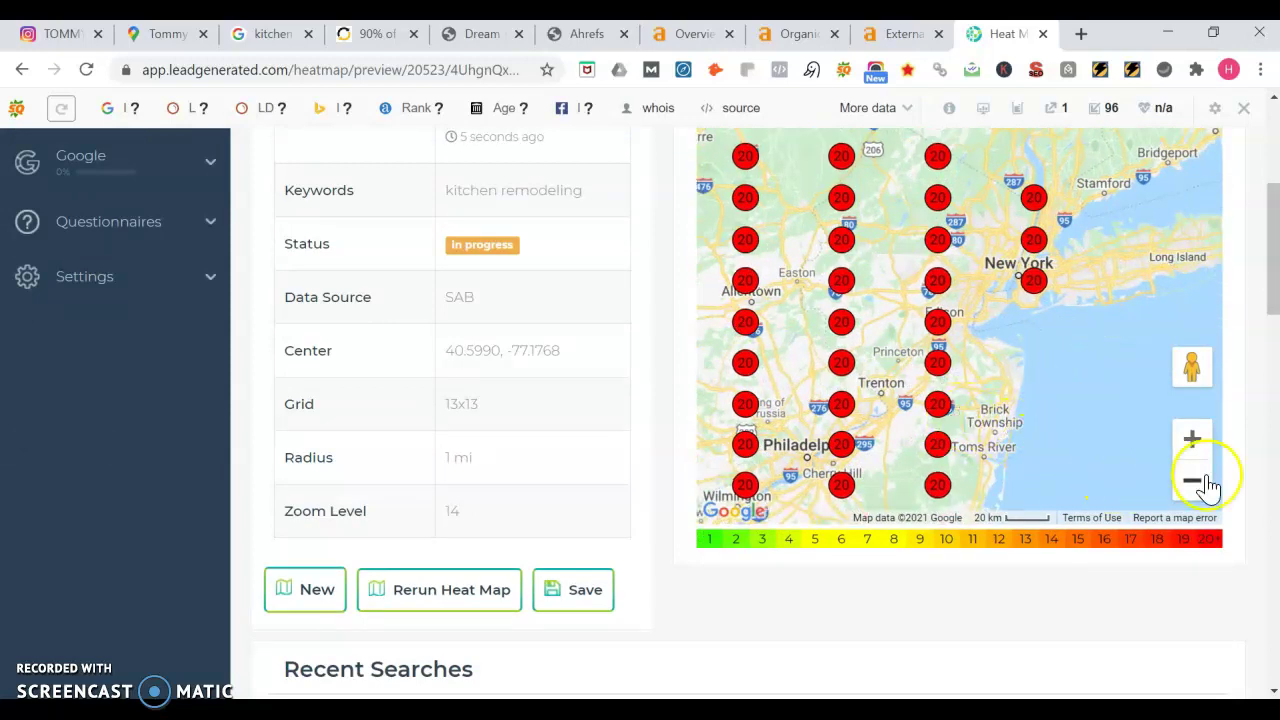
click(1194, 443)
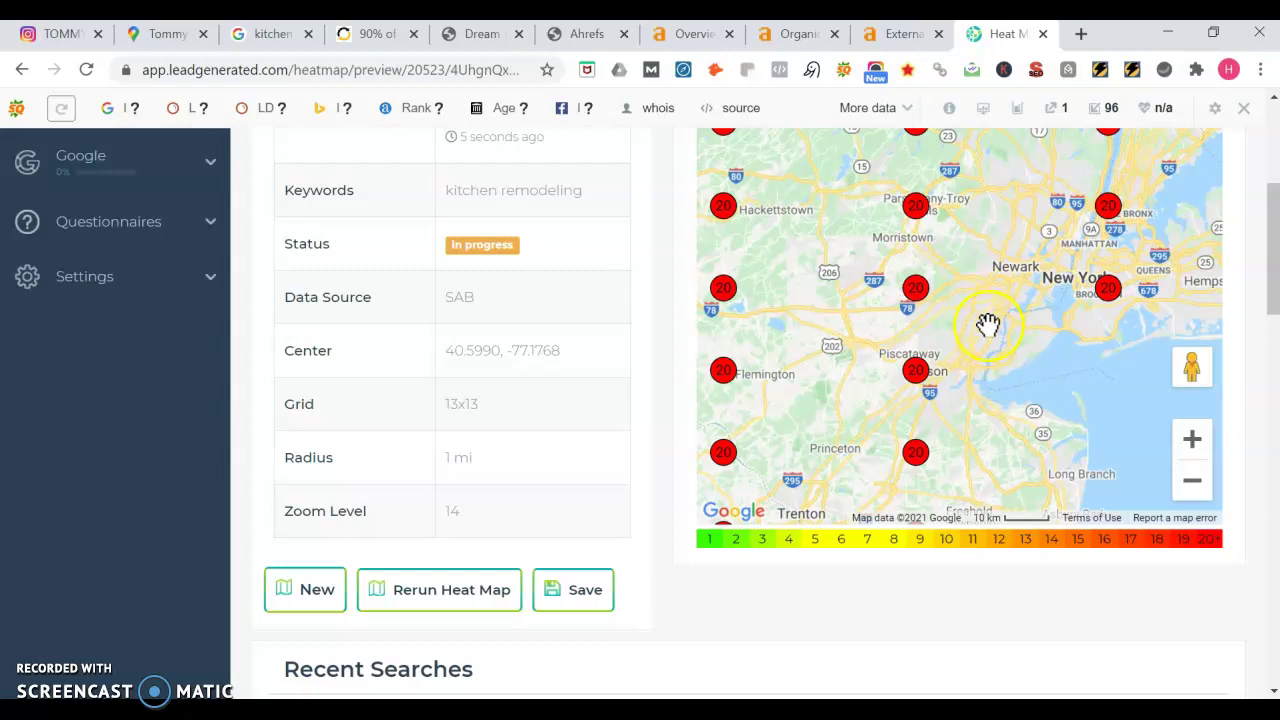
Step: Zoom into northern New Jersey and pan around Edison, Plainfield and Warren
click(1193, 441)
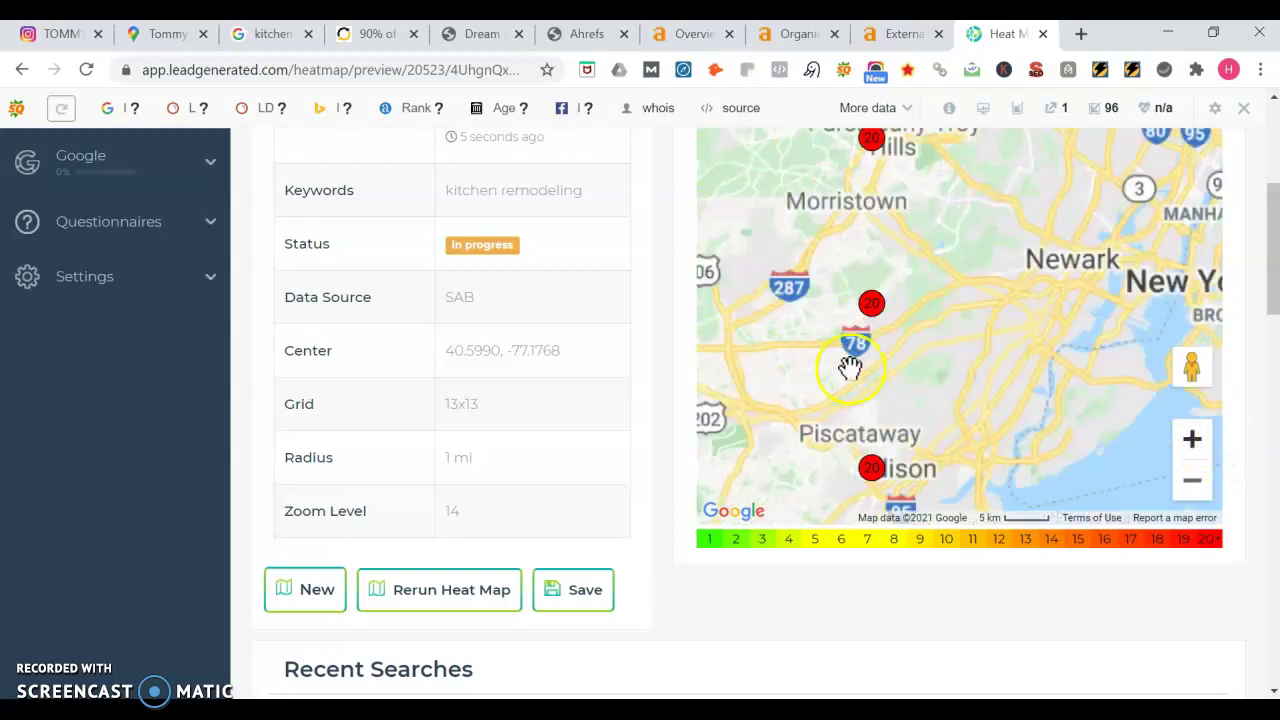
drag(960, 471, 907, 336)
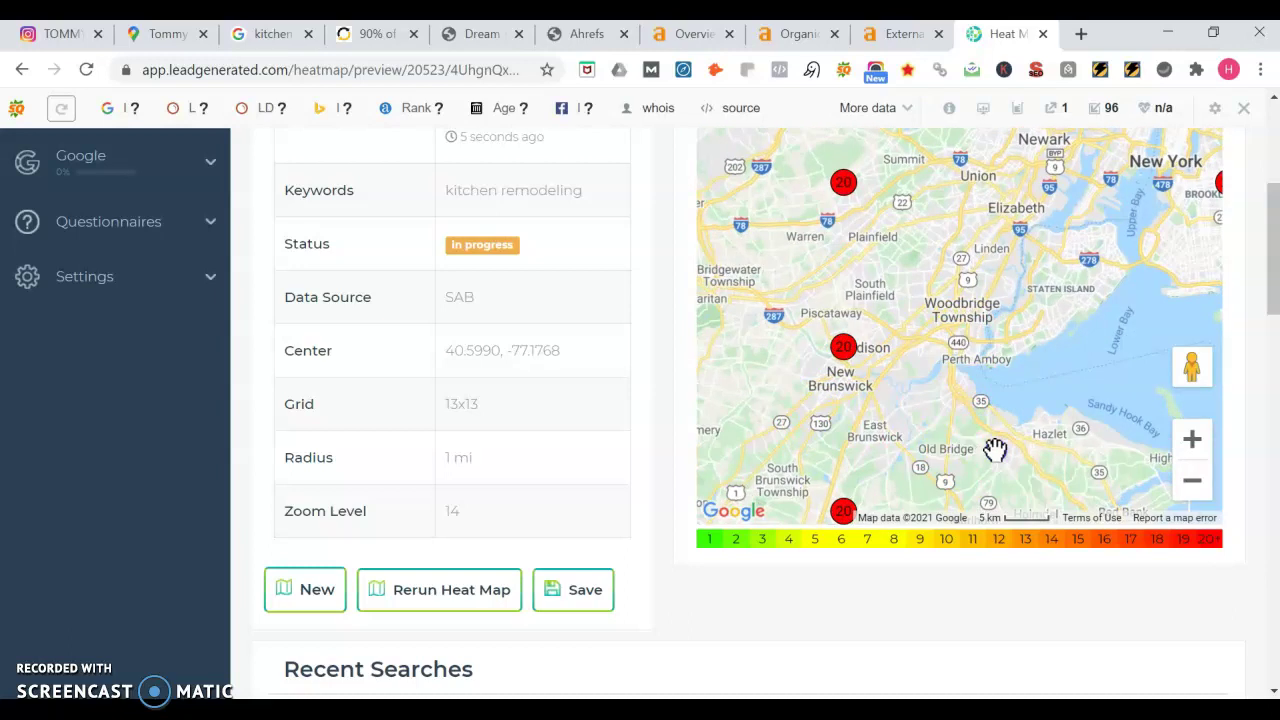
drag(993, 455, 933, 397)
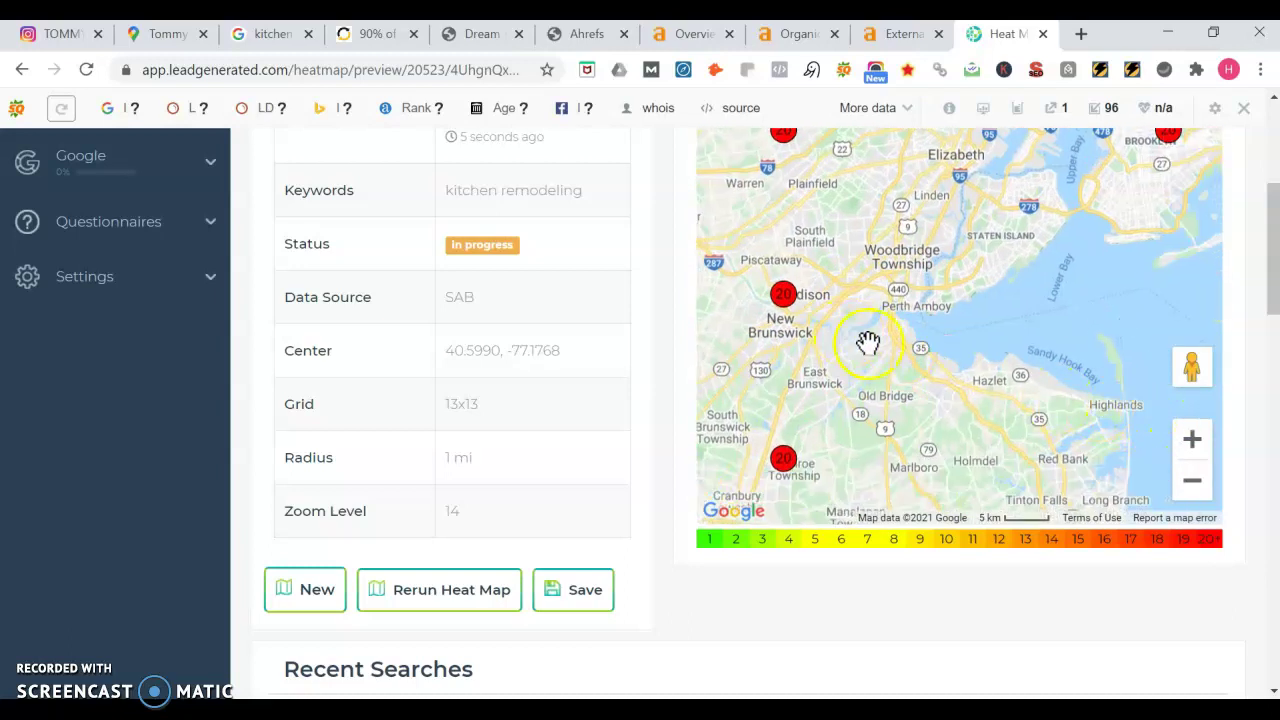
mouse_move(855, 328)
mouse_down()
mouse_move(947, 448)
mouse_move(957, 508)
mouse_up()
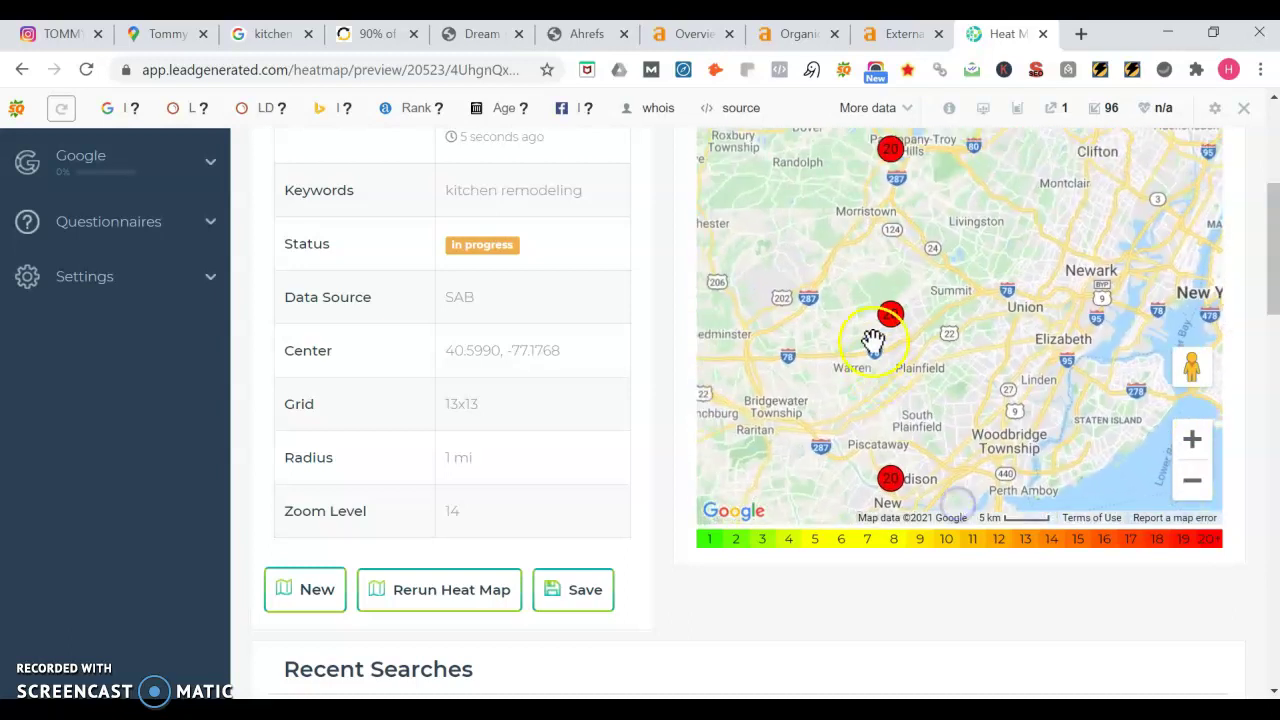
click(850, 362)
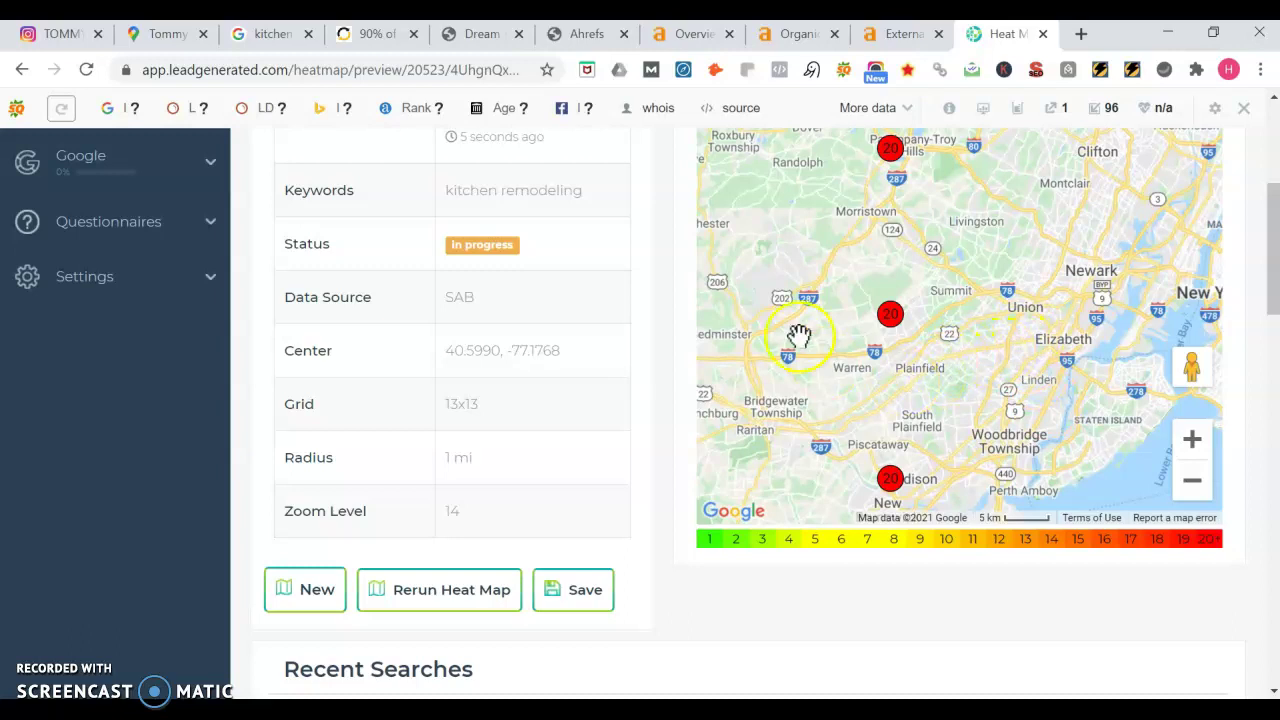
Step: Go from the Tommy tiles LLC Maps listing back to the heat map, pan north, and highlight the 1–20+ rank legend
click(140, 40)
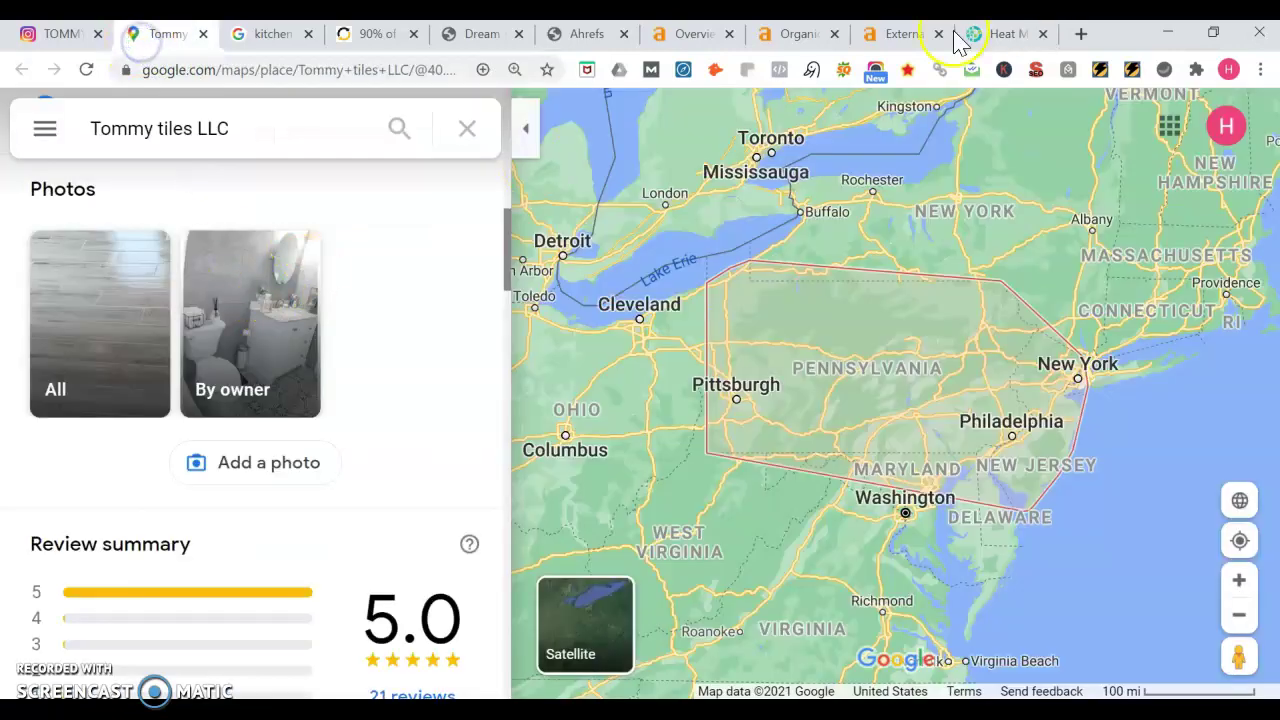
click(975, 45)
click(1063, 457)
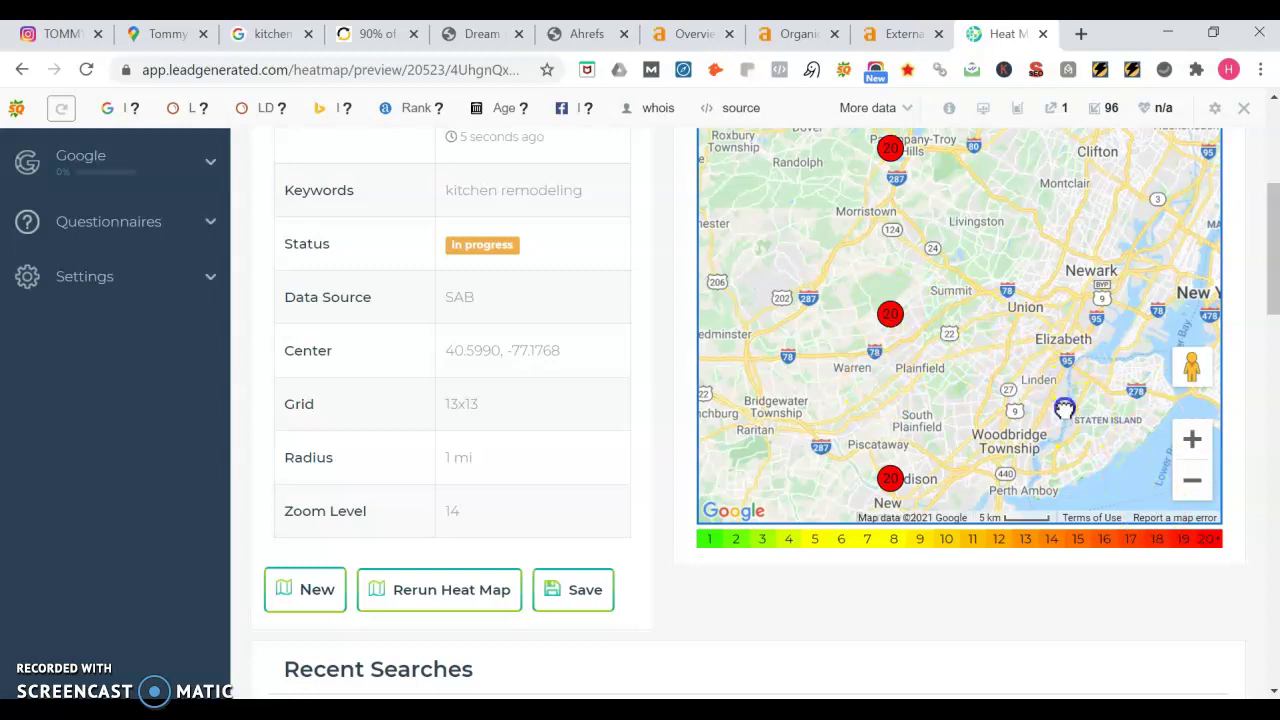
drag(1075, 432, 1003, 622)
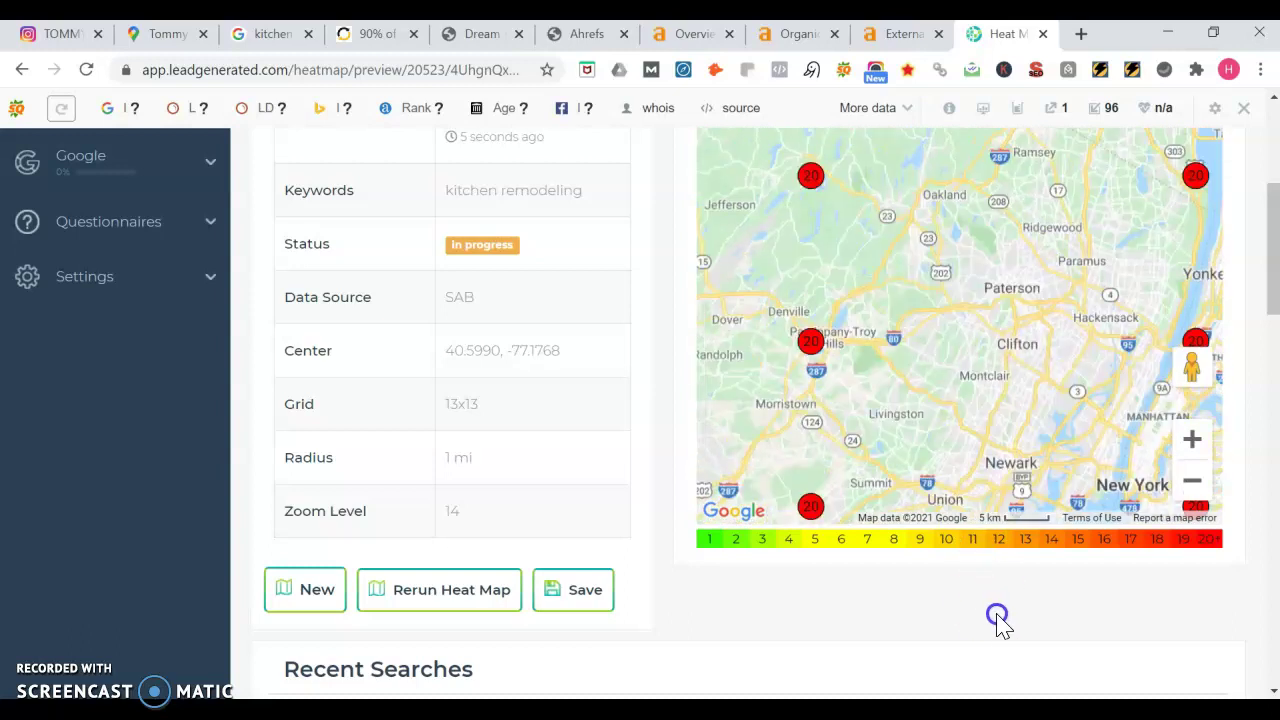
triple_click(977, 537)
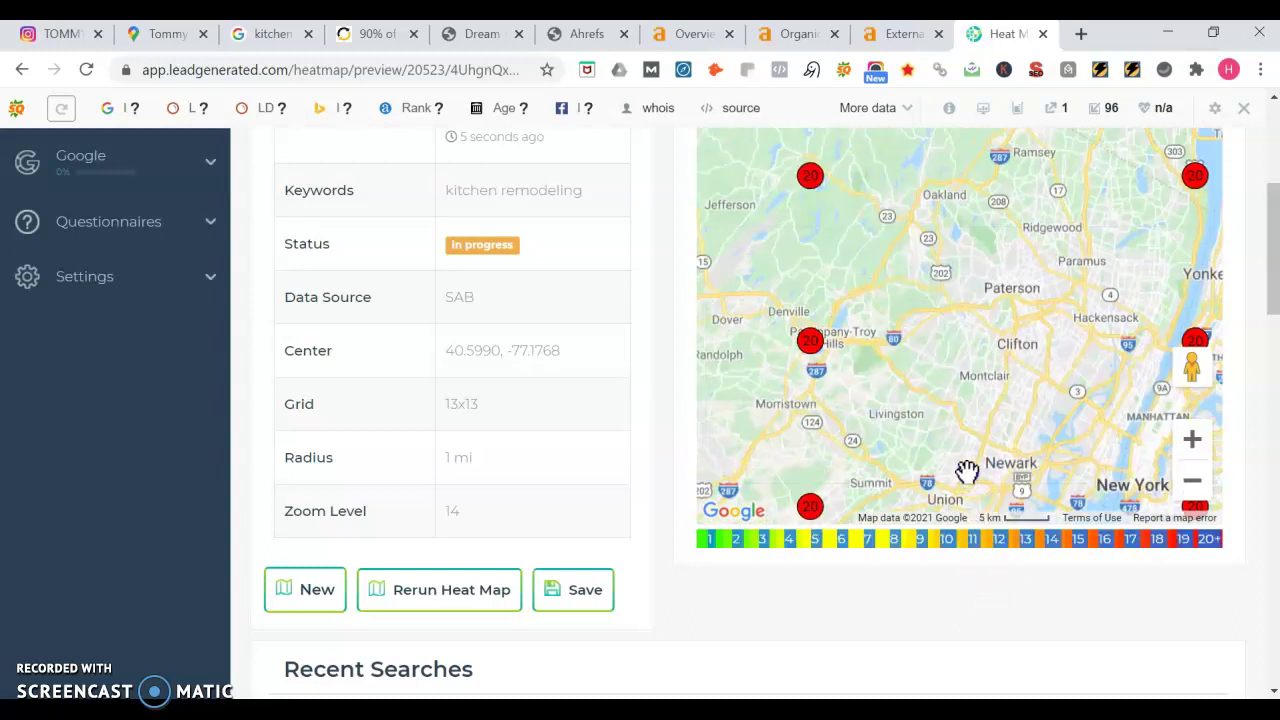
click(1006, 576)
Step: Pan across Newark, New York and Staten Island, then zoom out one level to show the 20+ grid
drag(1008, 363, 959, 188)
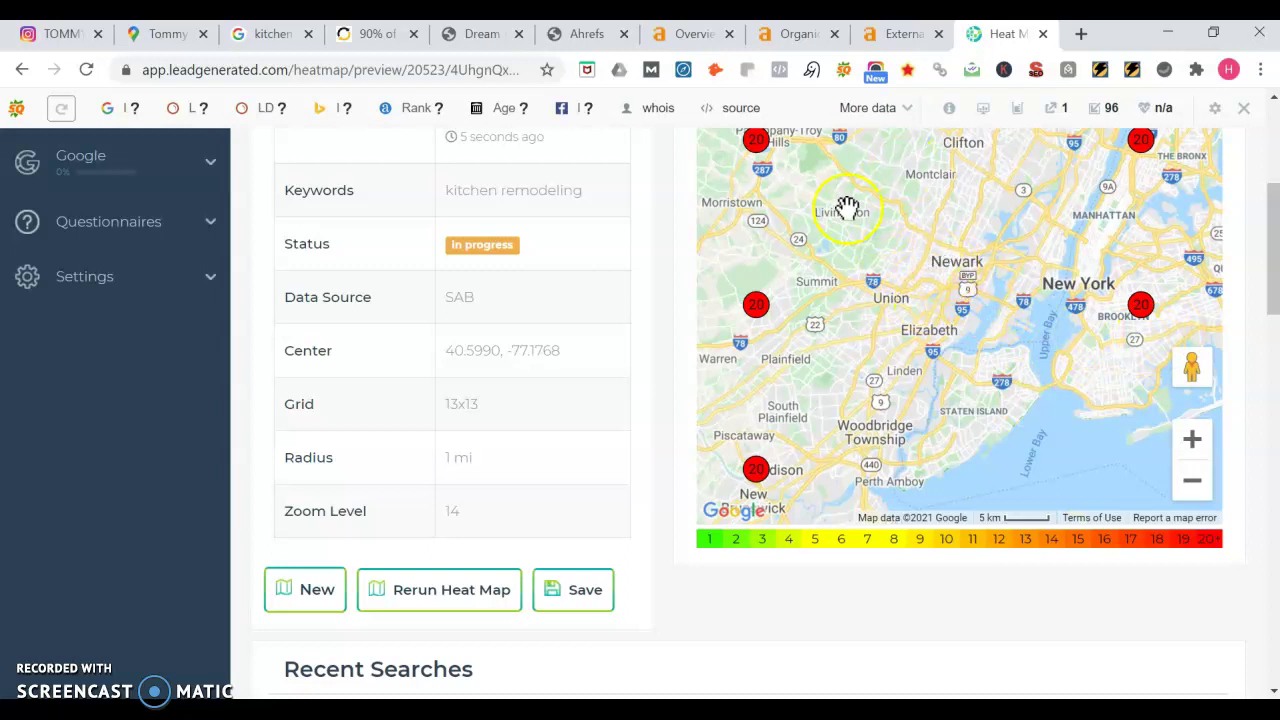
drag(846, 249, 838, 220)
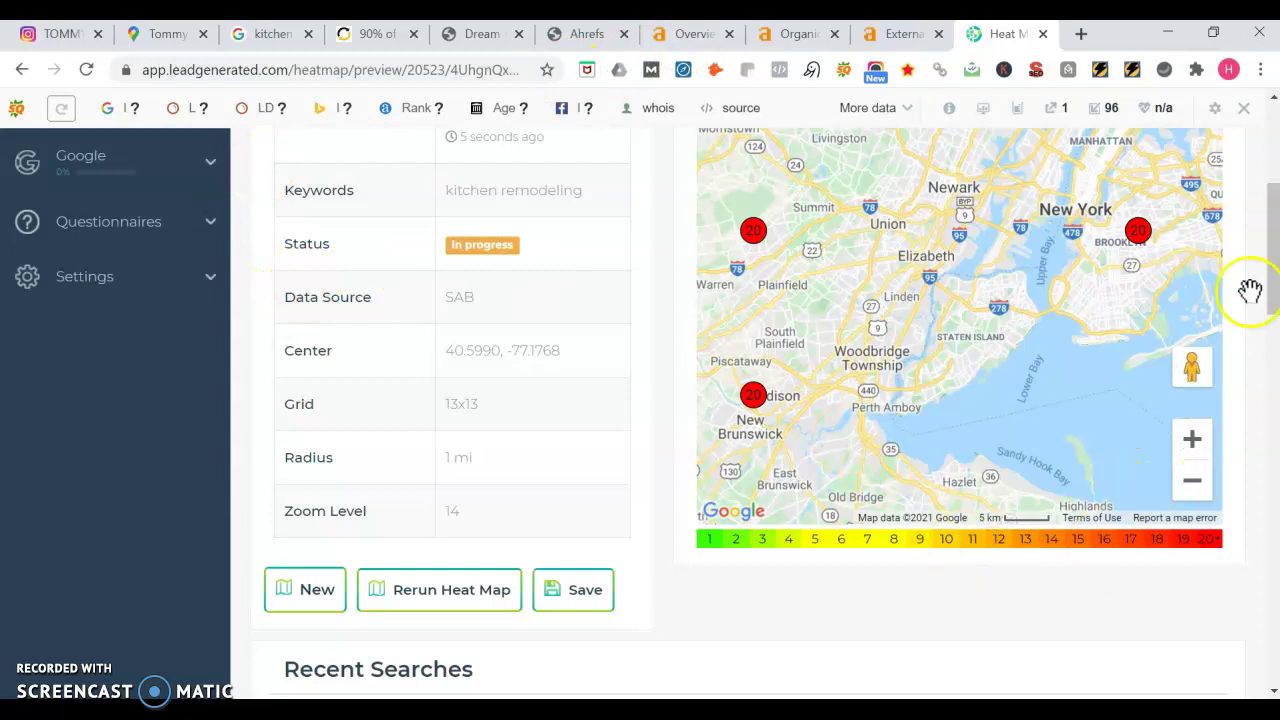
scroll(1262, 243, up, 2)
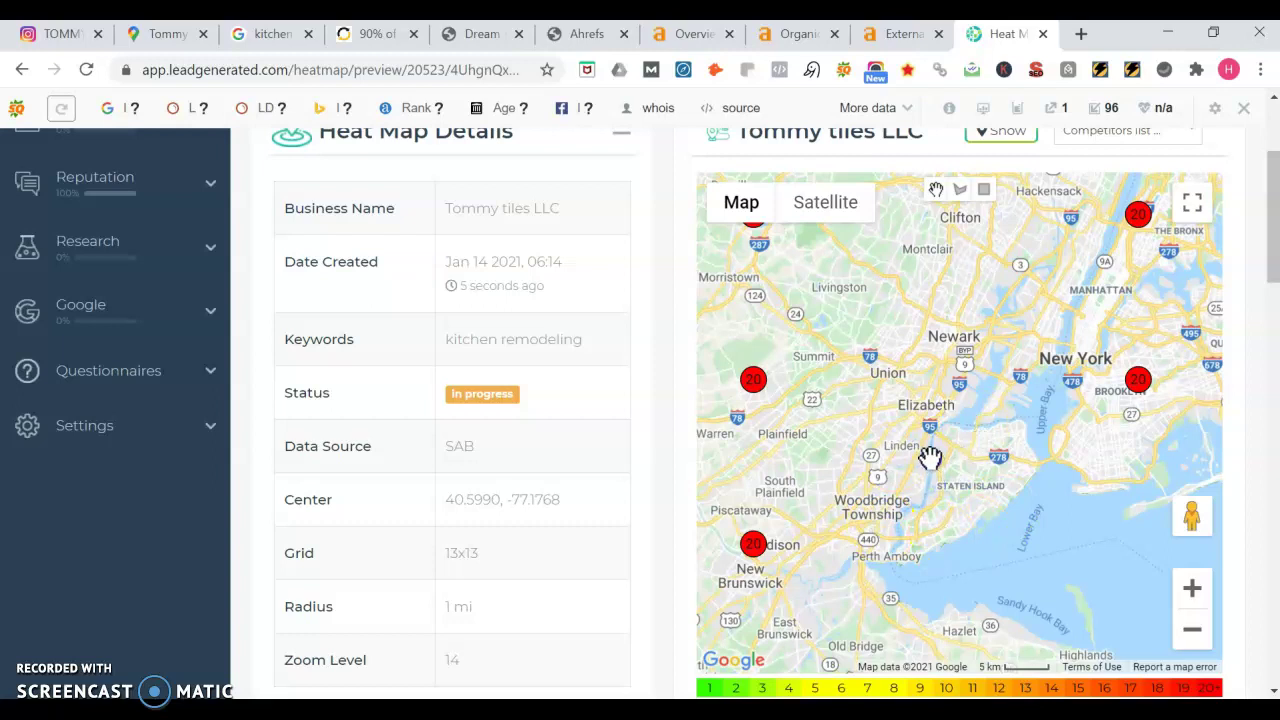
drag(876, 470, 959, 511)
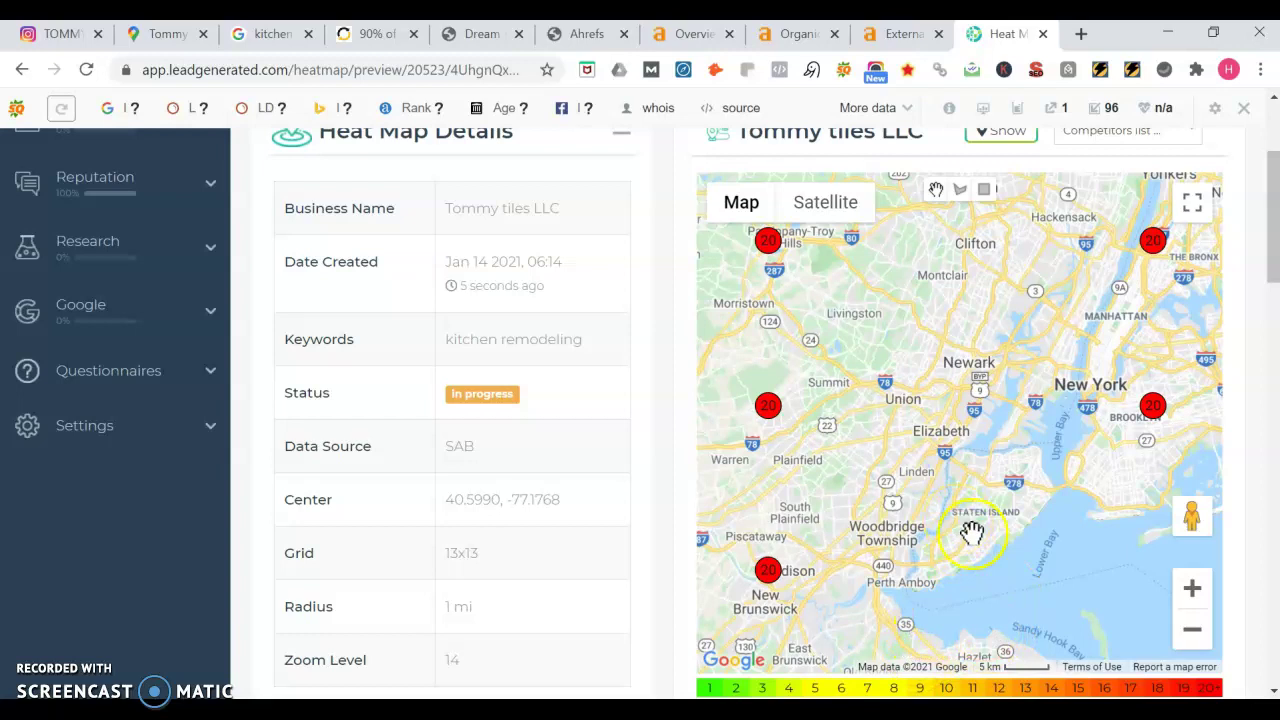
drag(903, 511, 920, 537)
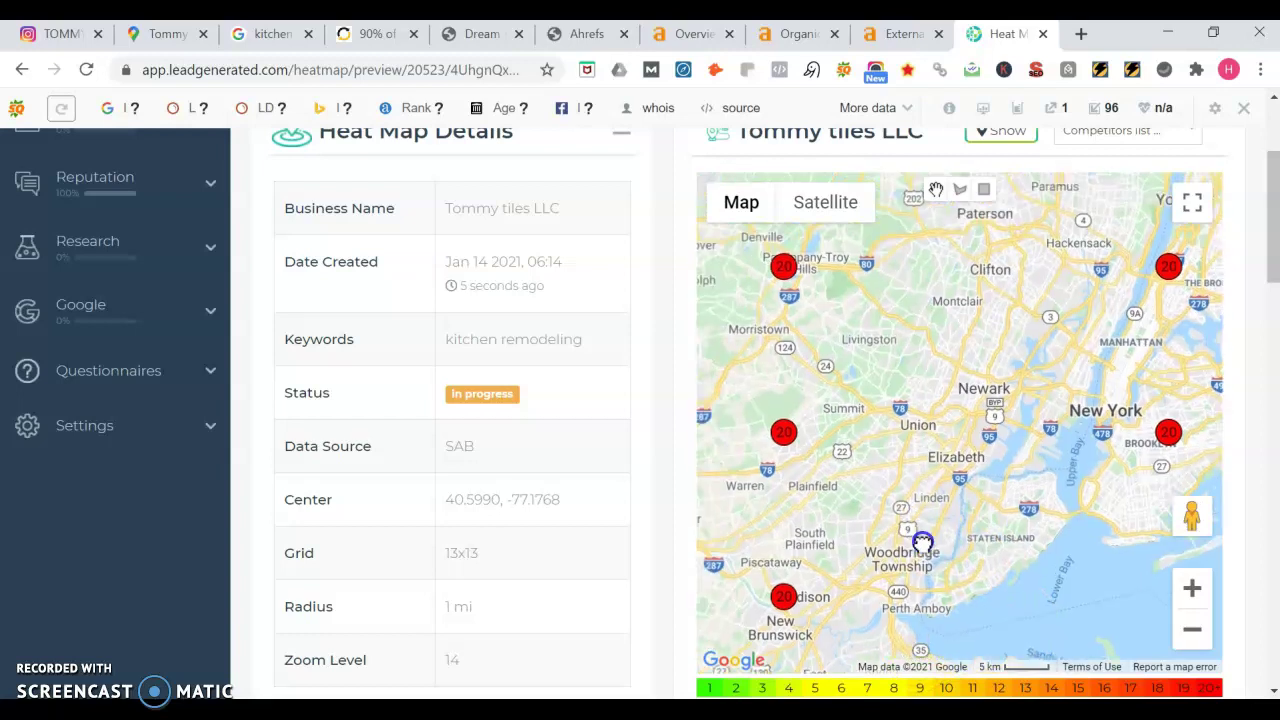
click(1191, 629)
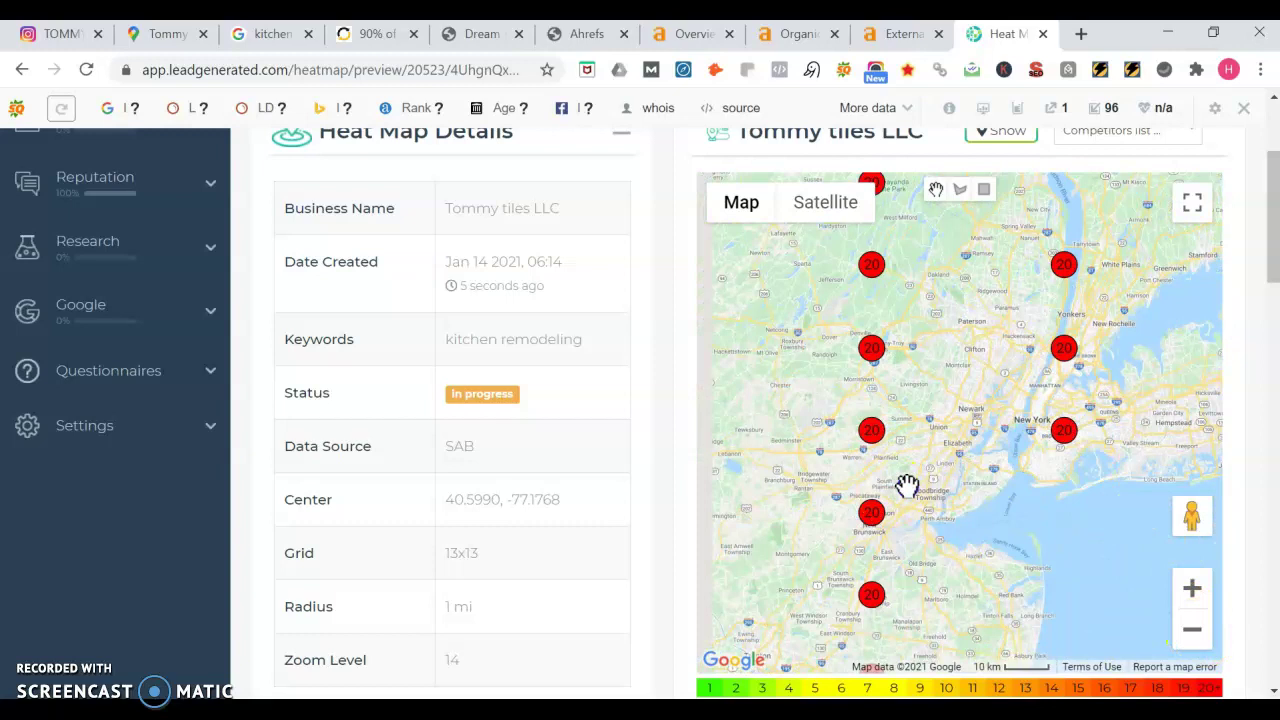